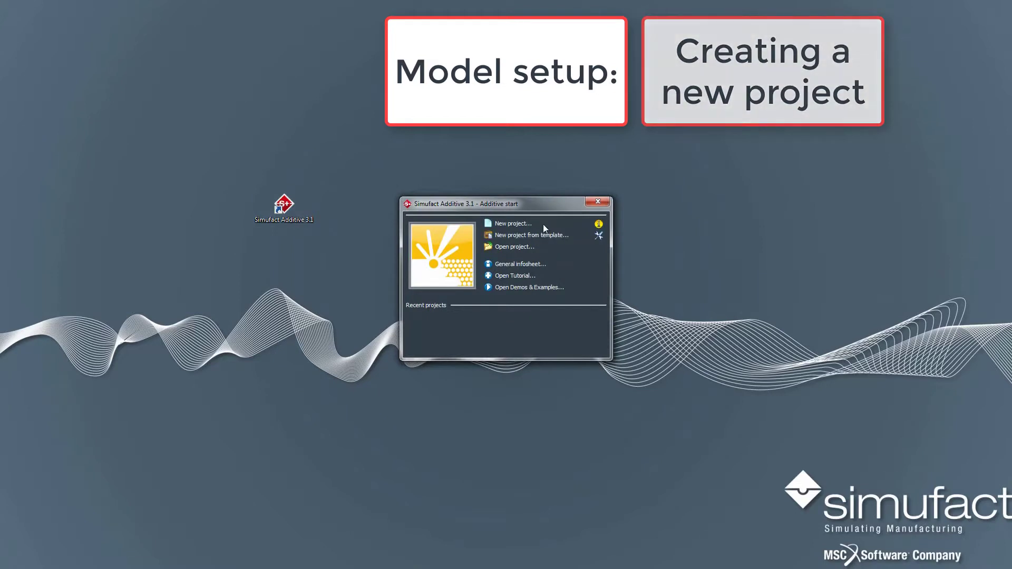
Create a new project named SneakPeek in the Desktop folder
{"action": "left_click", "coordinate": [535, 222]}
{"action": "double_click", "coordinate": [516, 233]}
{"action": "type", "text": "SneakPeek"}
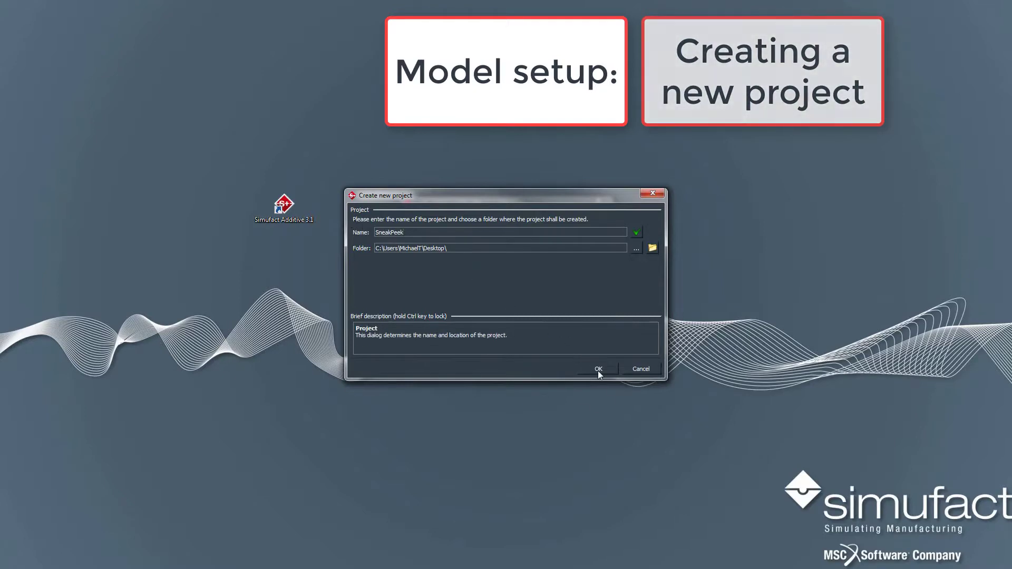
{"action": "left_click", "coordinate": [600, 369]}
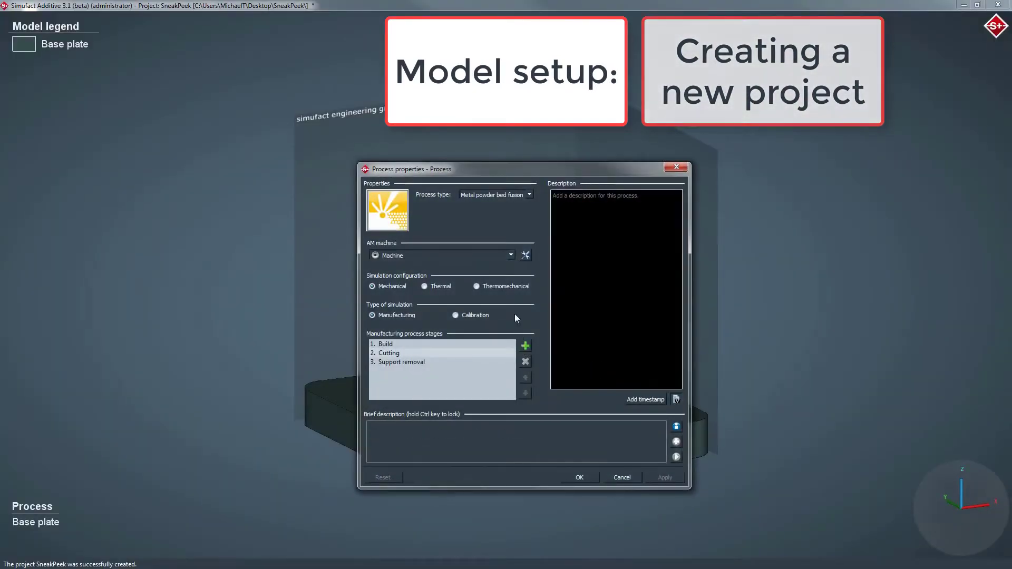
Add a heat treatment stage to the manufacturing process, order it directly after Build, and accept the process properties
{"action": "left_click", "coordinate": [510, 255]}
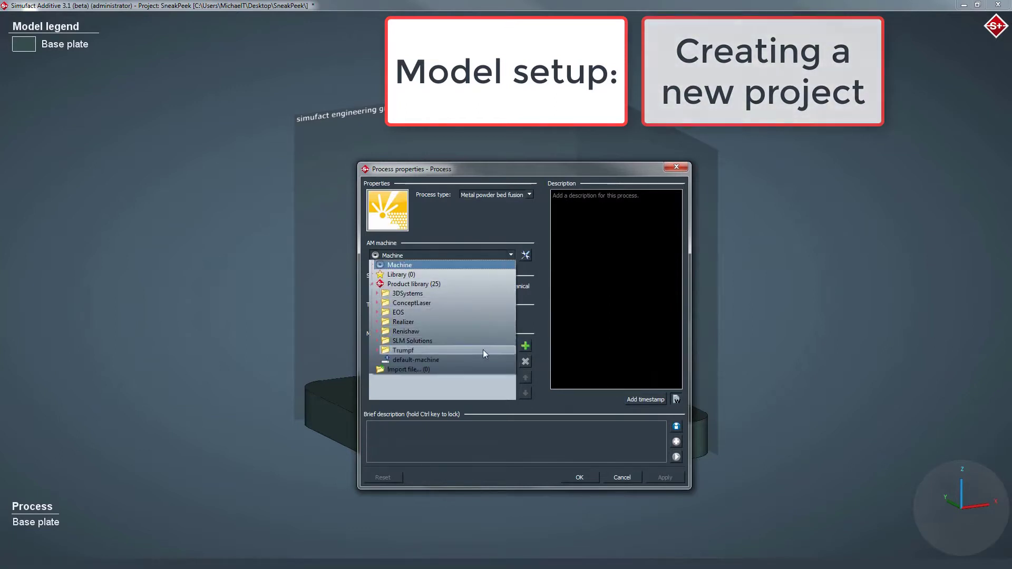
{"action": "left_click", "coordinate": [479, 380]}
{"action": "left_click", "coordinate": [525, 346]}
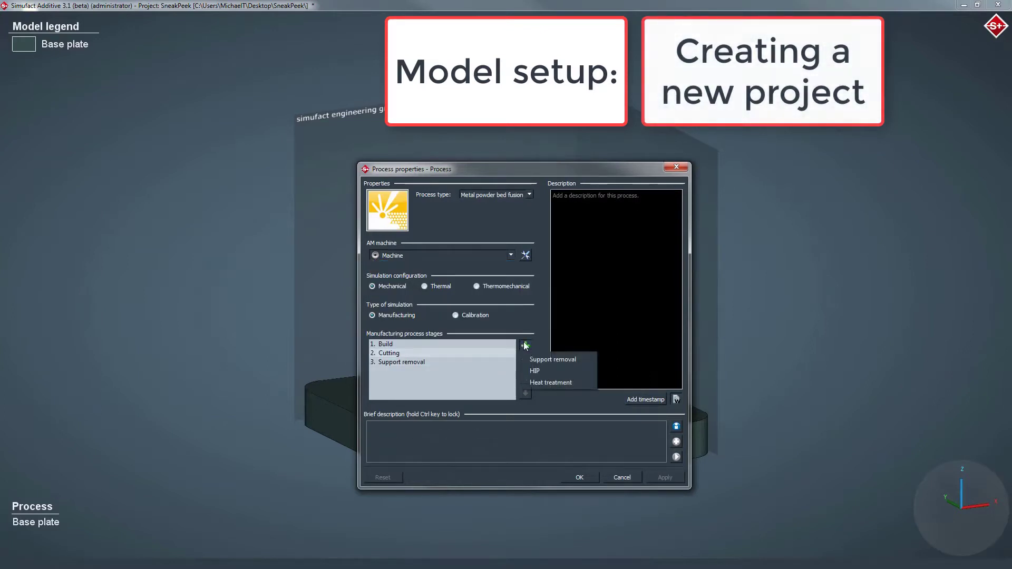
{"action": "left_click", "coordinate": [550, 383]}
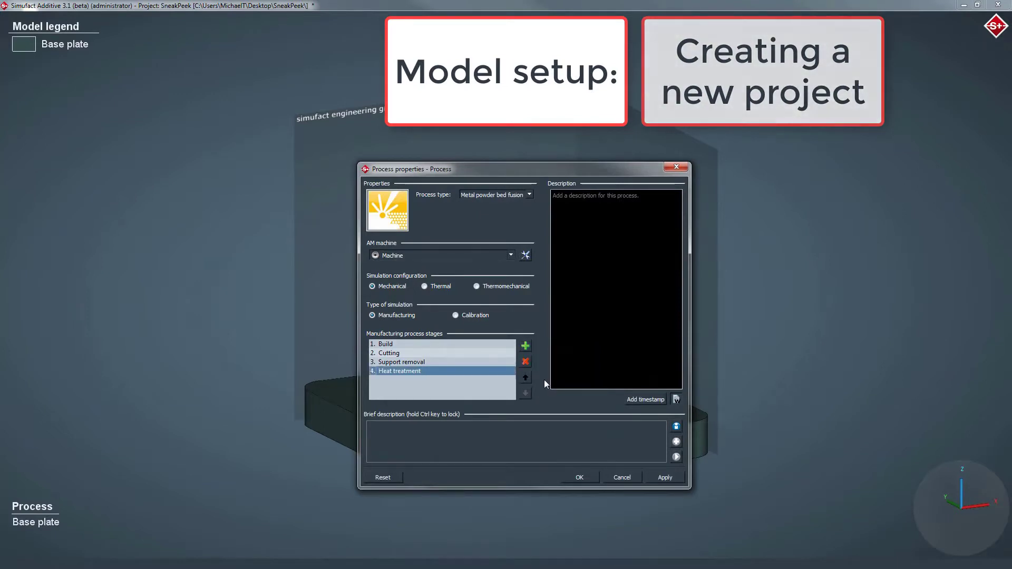
{"action": "left_click", "coordinate": [526, 376]}
{"action": "left_click", "coordinate": [526, 377]}
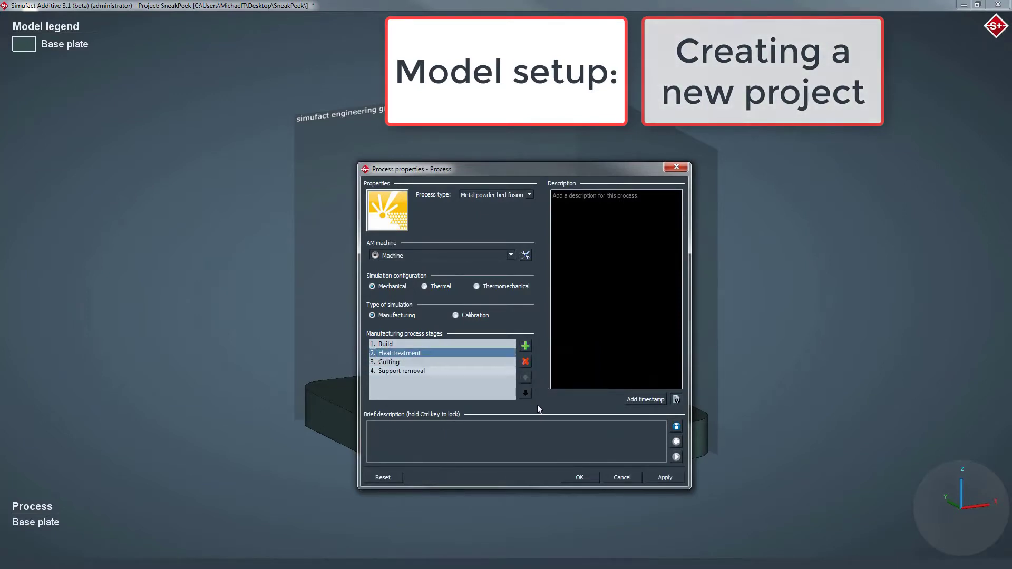
{"action": "left_click", "coordinate": [587, 478]}
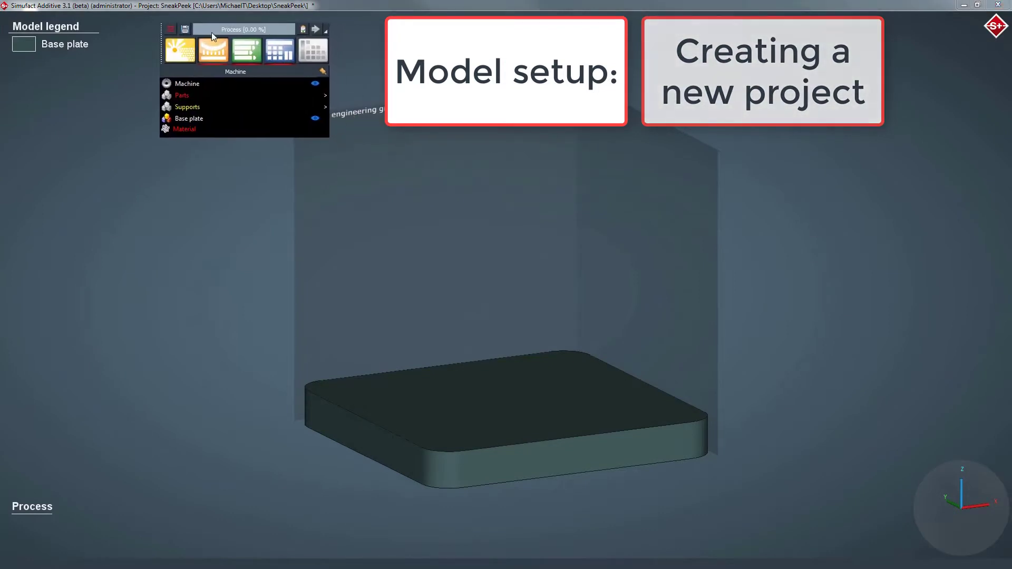
Rename the process as SneakPeek
{"action": "left_click", "coordinate": [188, 58]}
{"action": "right_click", "coordinate": [190, 84]}
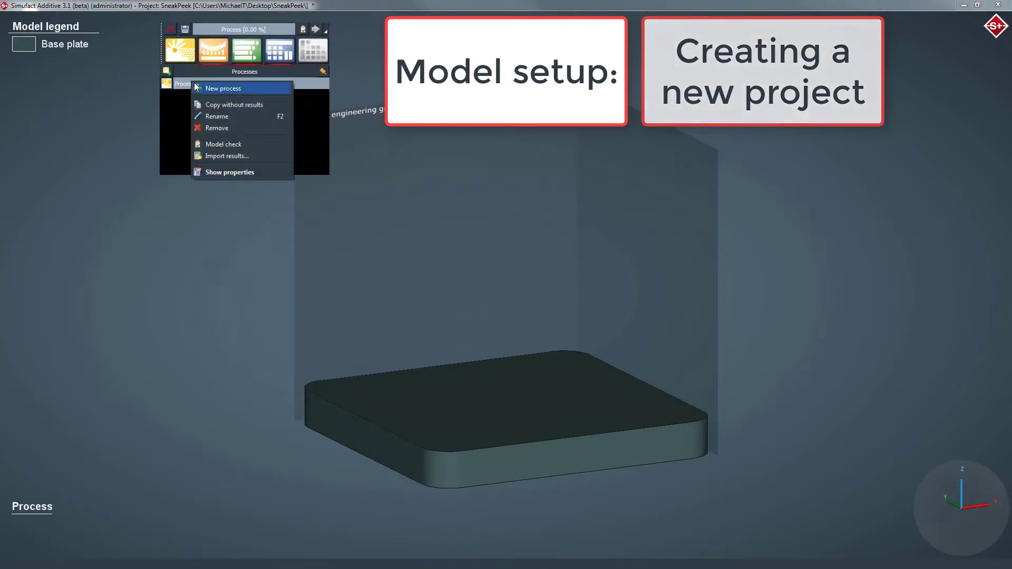
{"action": "left_click", "coordinate": [231, 116]}
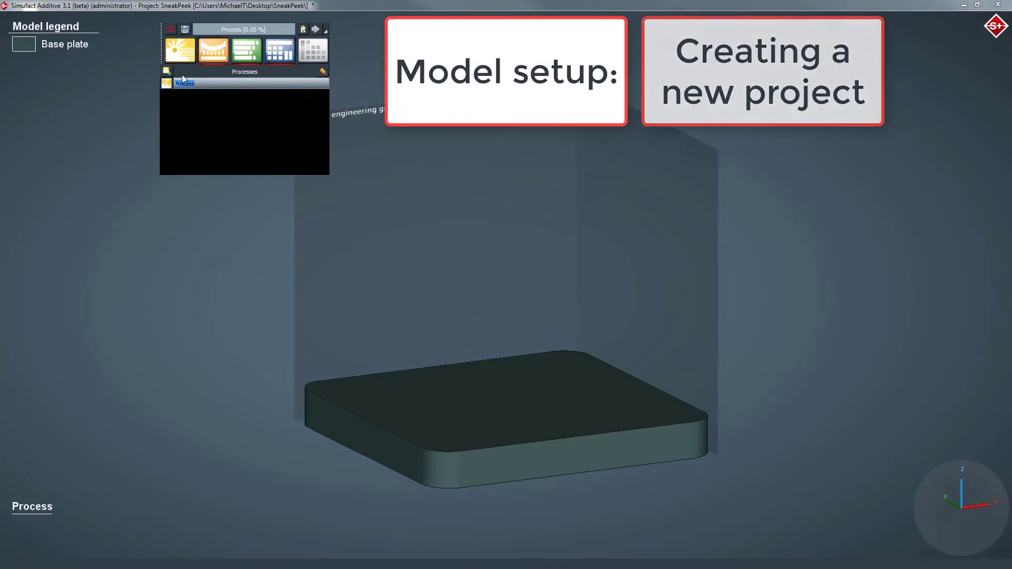
{"action": "type", "text": "SneakPeek"}
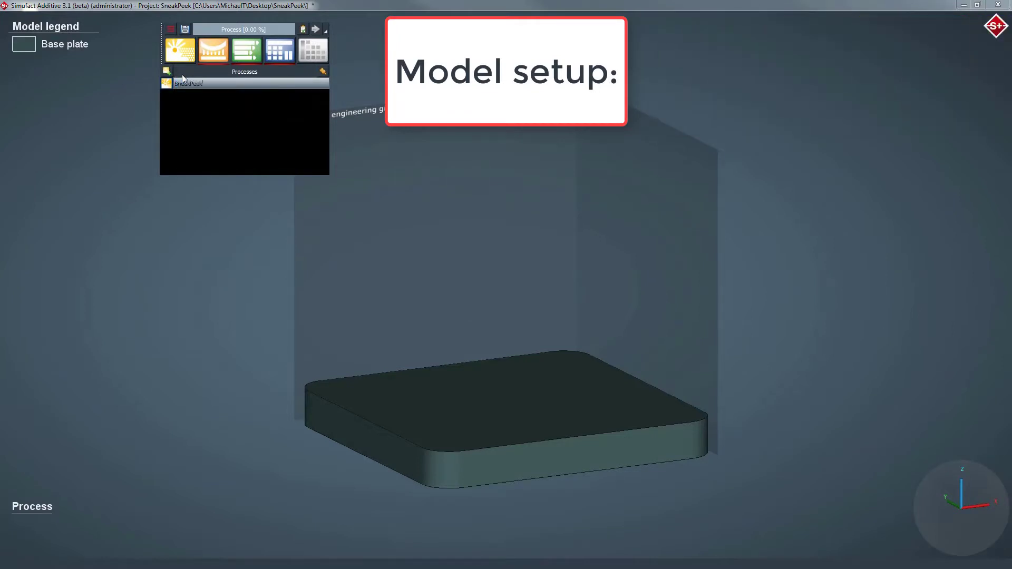
{"action": "left_click", "coordinate": [225, 101]}
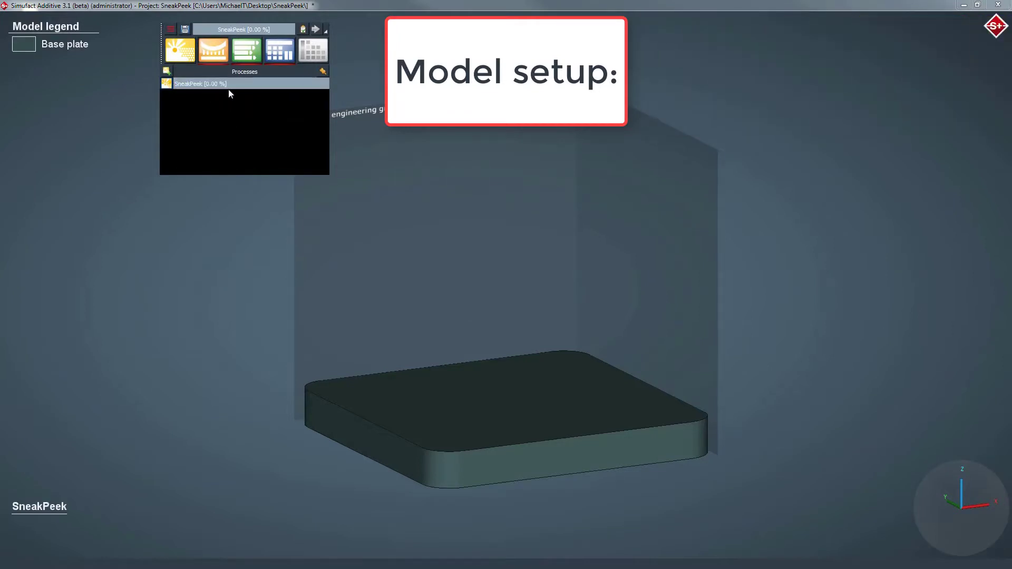
Import engine_mount_horizontal-mm.stl as the part, positioned with a distance to bottom of 5 mm
{"action": "left_click", "coordinate": [216, 53]}
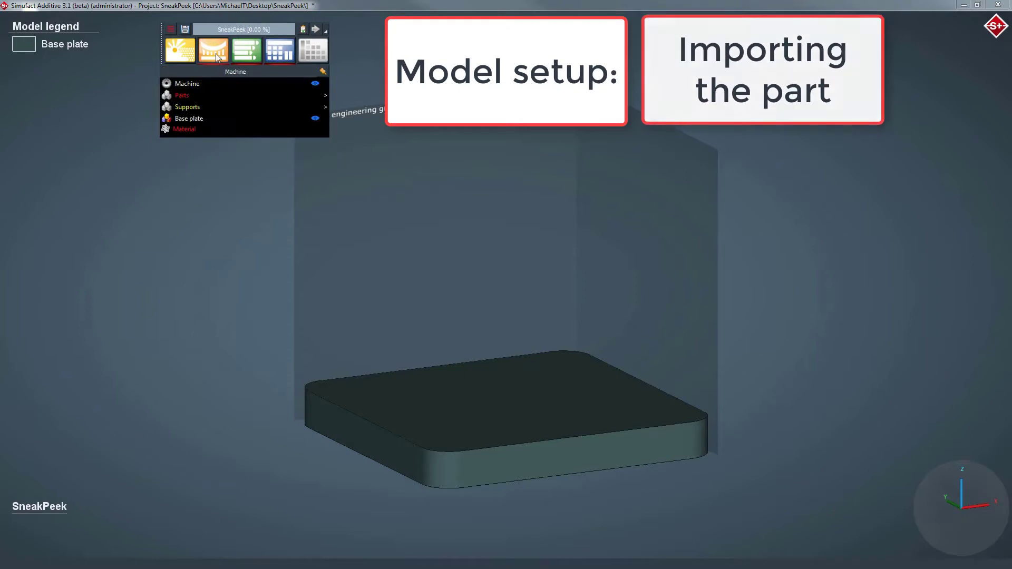
{"action": "double_click", "coordinate": [201, 95]}
{"action": "scroll", "coordinate": [420, 183], "scroll_direction": "down", "scroll_amount": 5}
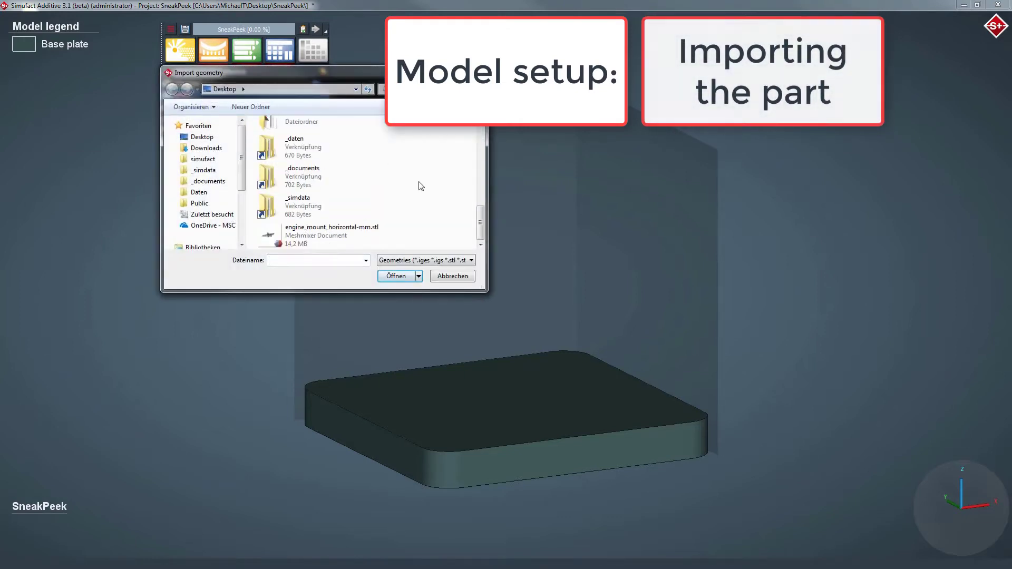
{"action": "left_click", "coordinate": [363, 234]}
{"action": "left_click", "coordinate": [397, 276]}
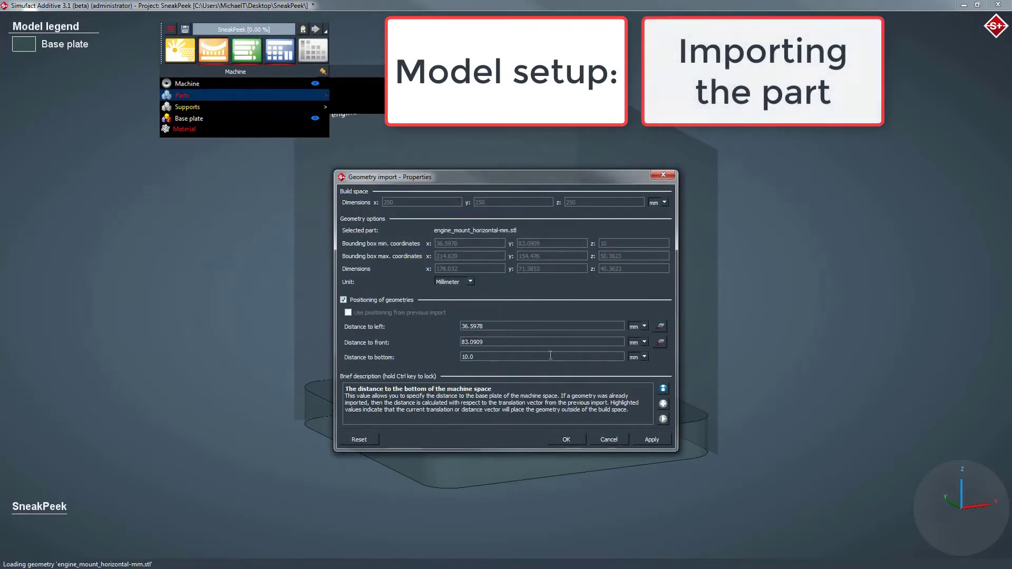
{"action": "left_click_drag", "start_coordinate": [564, 356], "coordinate": [412, 351]}
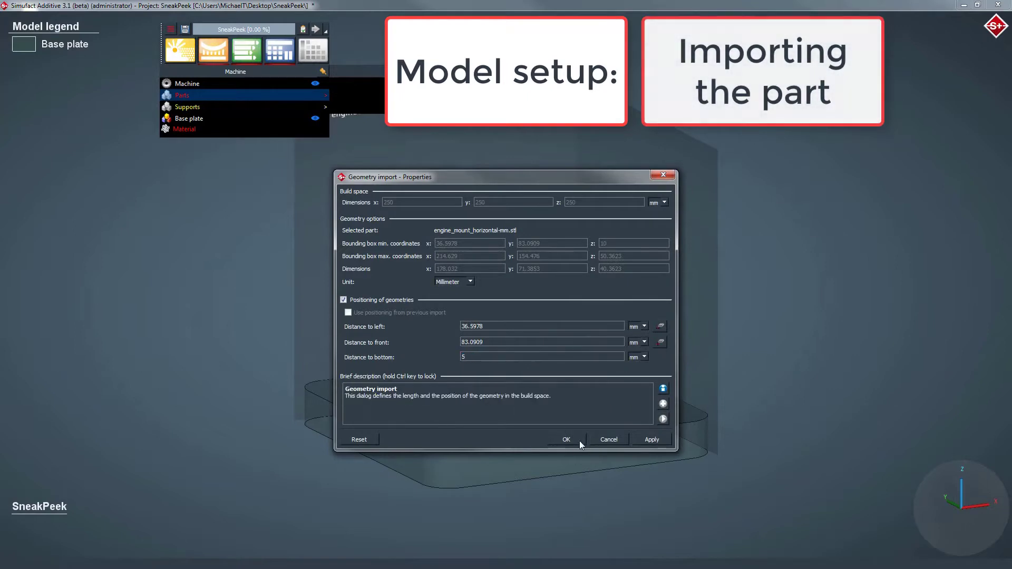
{"action": "left_click", "coordinate": [580, 441]}
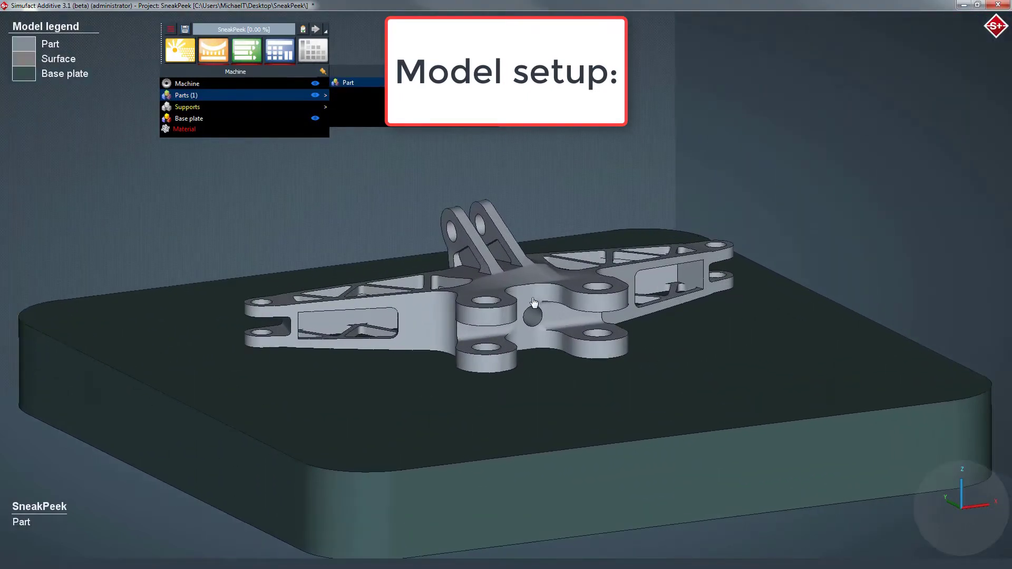
In the part's orientation assistant, weight support area and support volume at 10 and exclude projected area, design height and local minima
{"action": "right_click", "coordinate": [531, 290]}
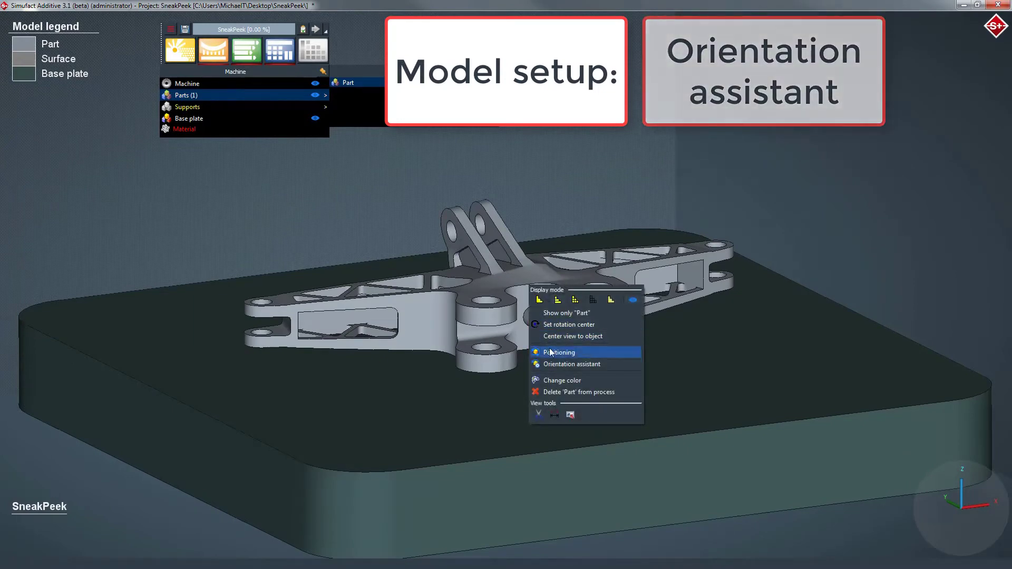
{"action": "left_click", "coordinate": [557, 366]}
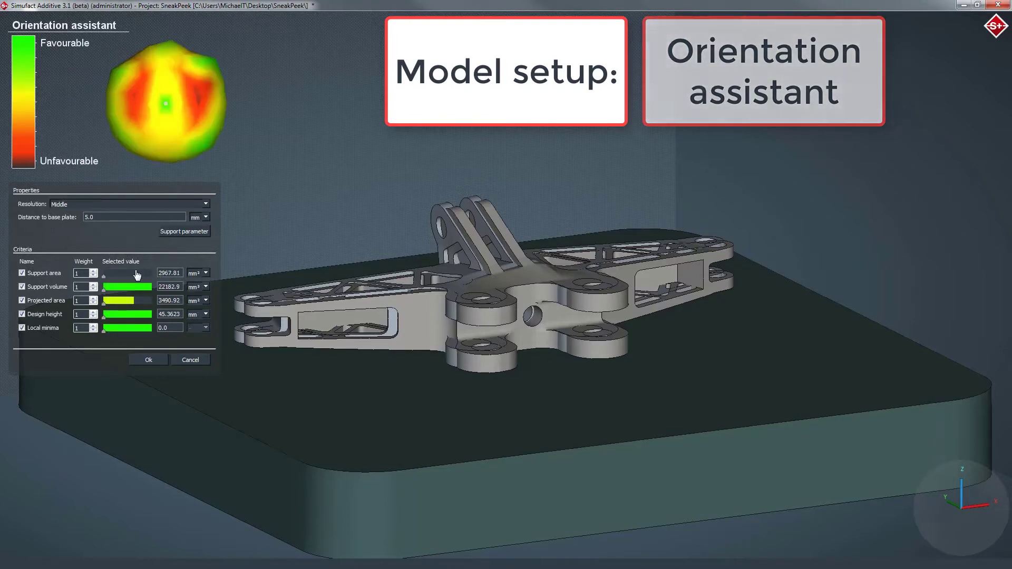
{"action": "double_click", "coordinate": [81, 273]}
{"action": "double_click", "coordinate": [83, 286]}
{"action": "type", "text": "10"}
{"action": "left_click", "coordinate": [21, 301]}
{"action": "left_click", "coordinate": [22, 314]}
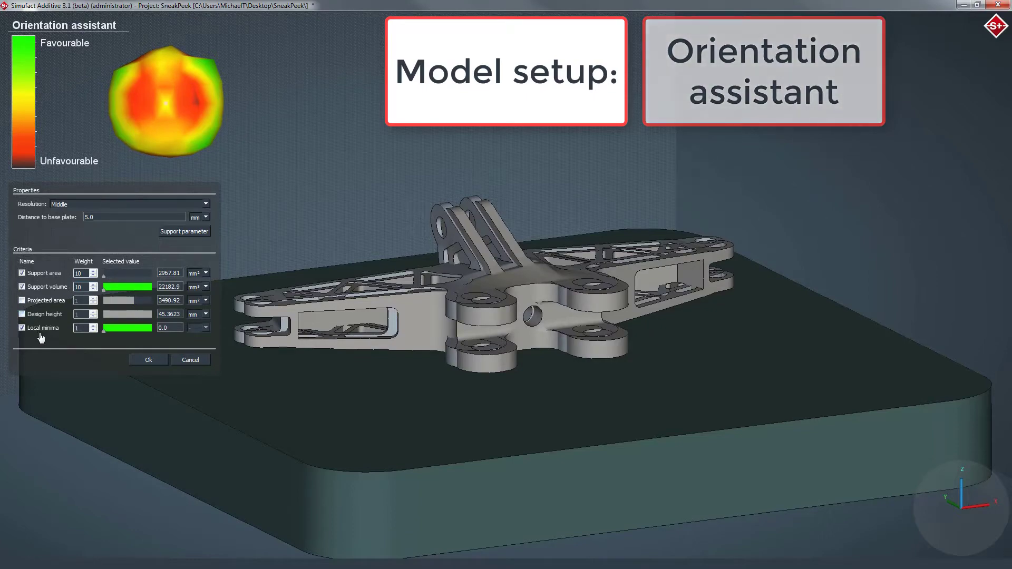
Pick a favourable green orientation on the orientation sphere and apply it to the part
{"action": "left_click_drag", "start_coordinate": [181, 111], "coordinate": [154, 90]}
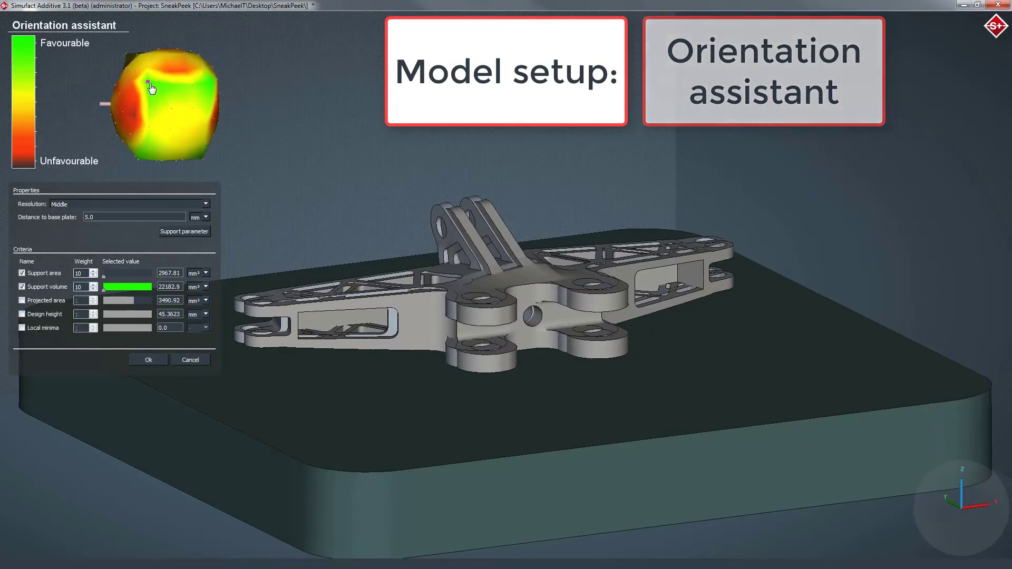
{"action": "left_click", "coordinate": [149, 84]}
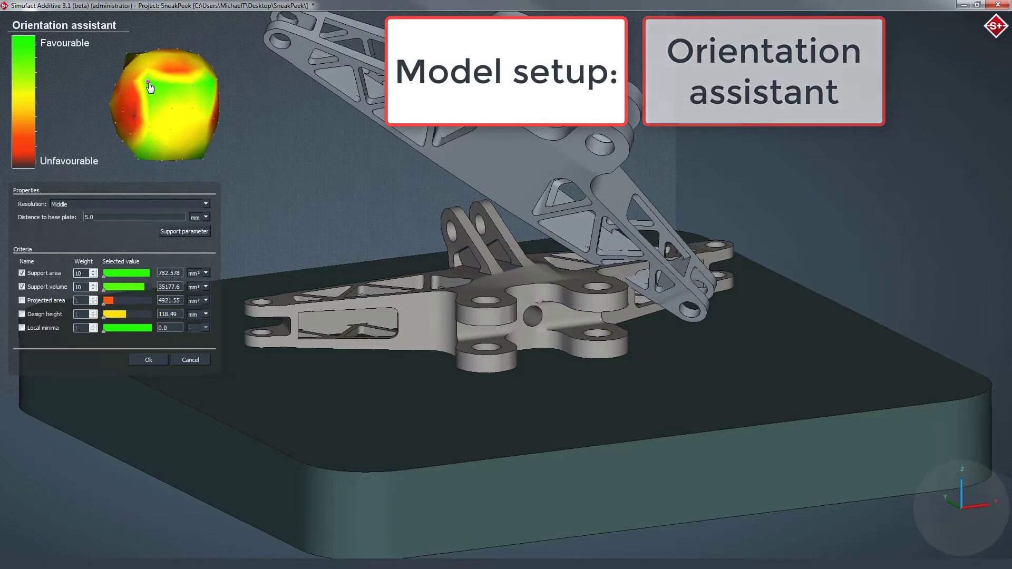
{"action": "middle_click_drag", "start_coordinate": [554, 250], "coordinate": [594, 254]}
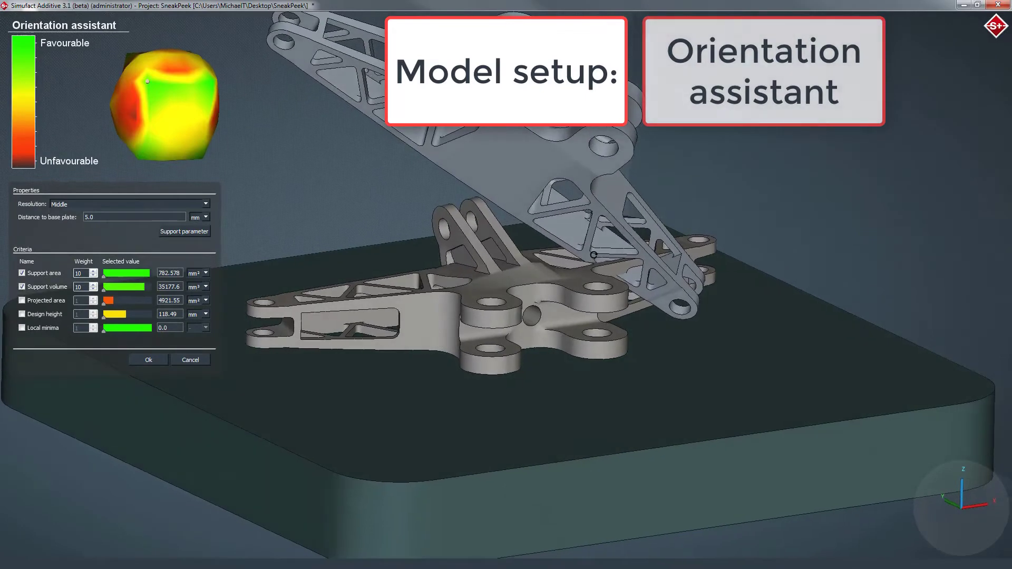
{"action": "left_click", "coordinate": [147, 361]}
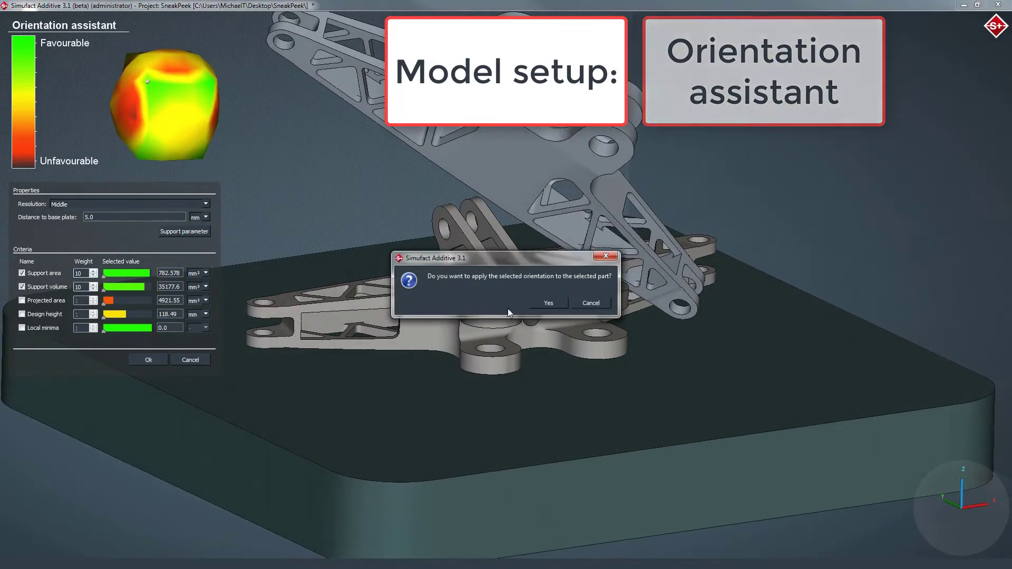
{"action": "left_click", "coordinate": [547, 303]}
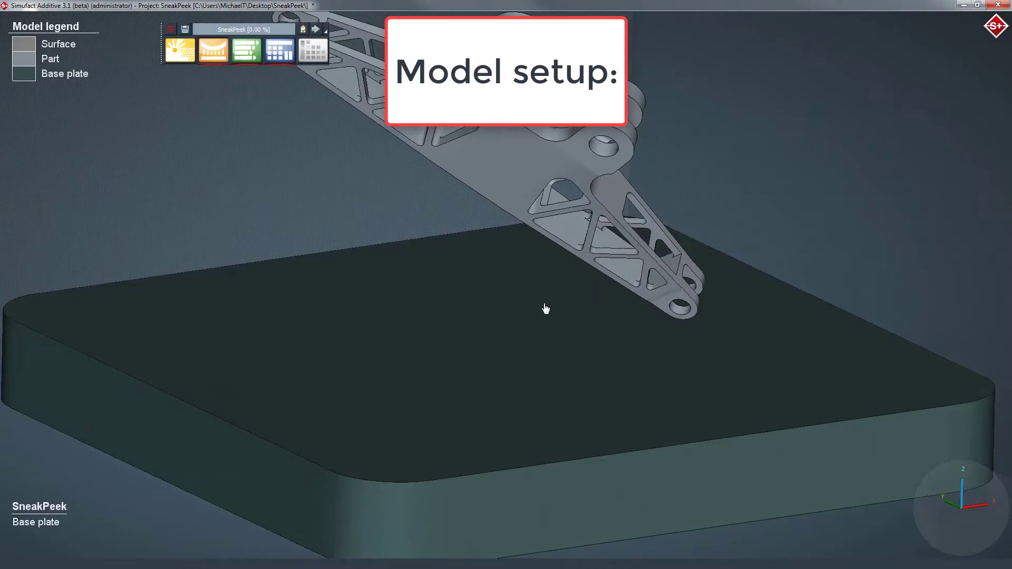
Start generating support structures for the part and choose Materialise as the method
{"action": "middle_click_drag", "start_coordinate": [543, 311], "coordinate": [523, 404]}
{"action": "scroll", "coordinate": [522, 397], "scroll_direction": "down", "scroll_amount": 1}
{"action": "left_click", "coordinate": [224, 57]}
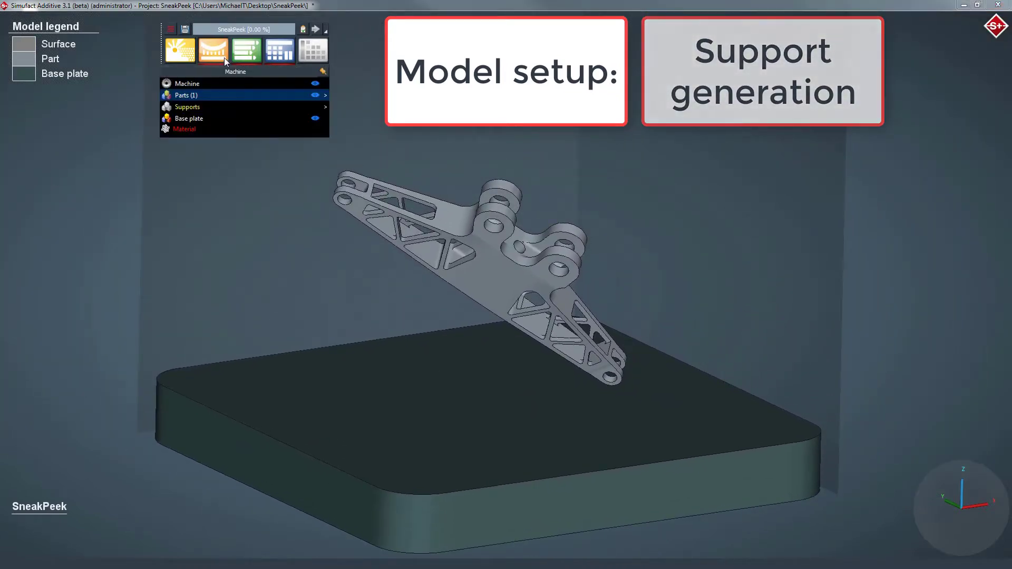
{"action": "mouse_move", "coordinate": [264, 96]}
{"action": "right_click", "coordinate": [364, 83]}
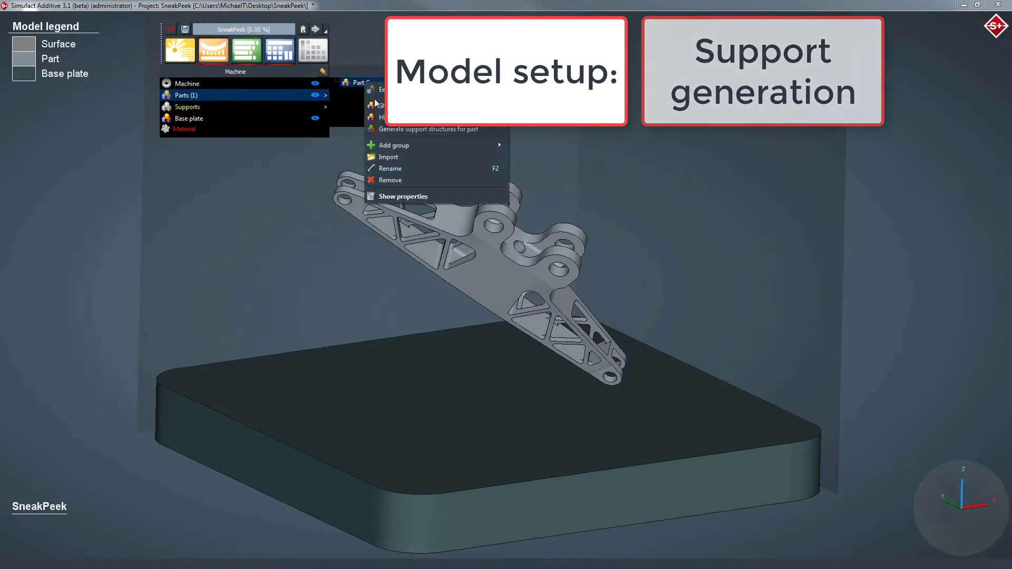
{"action": "left_click", "coordinate": [383, 129]}
{"action": "left_click_drag", "start_coordinate": [223, 163], "coordinate": [160, 170]}
{"action": "left_click", "coordinate": [225, 206]}
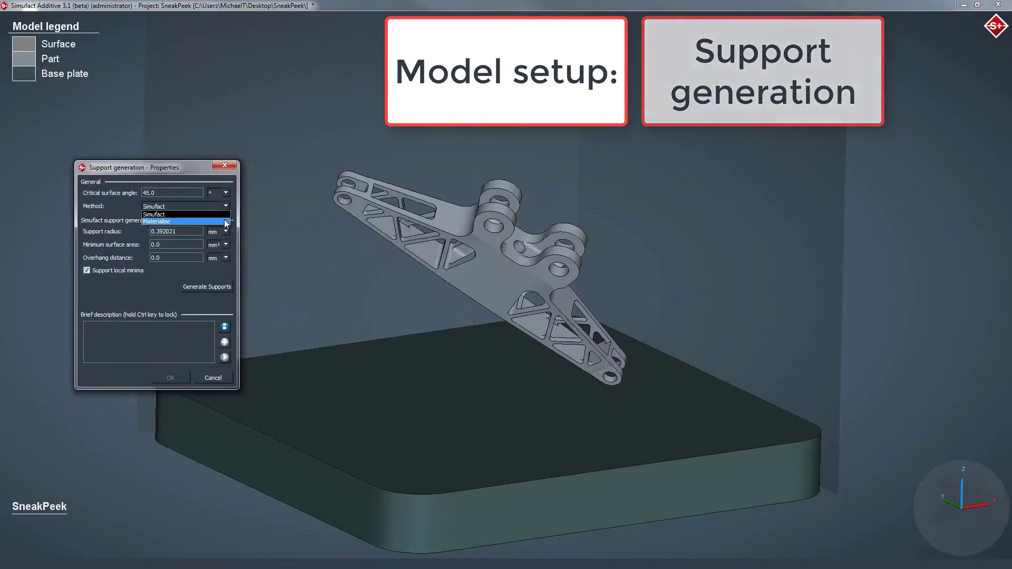
{"action": "left_click", "coordinate": [224, 221]}
Accept the Materialise line and block support parameters as they are, generate the supports and keep them
{"action": "left_click", "coordinate": [217, 238]}
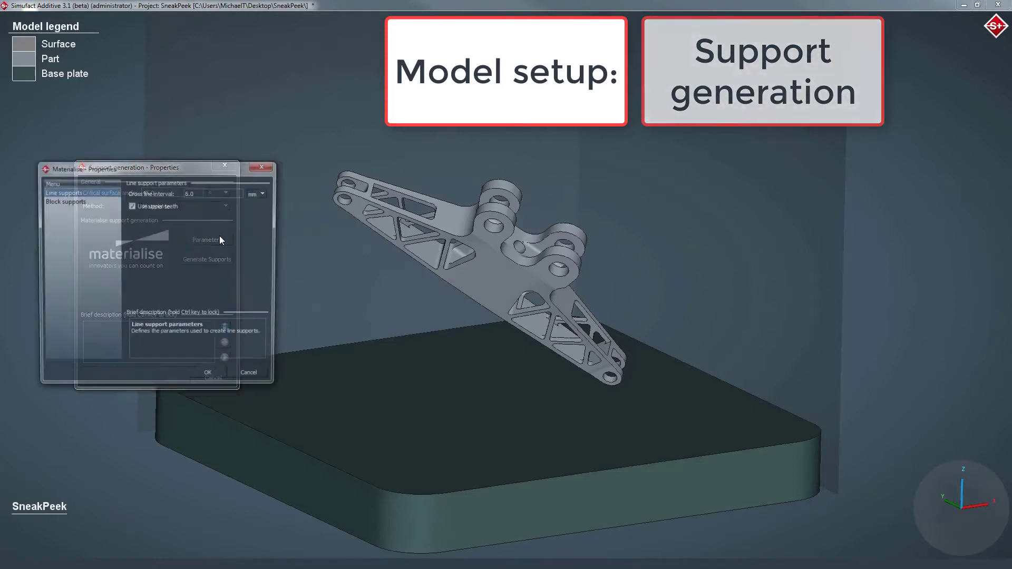
{"action": "left_click_drag", "start_coordinate": [205, 171], "coordinate": [396, 278]}
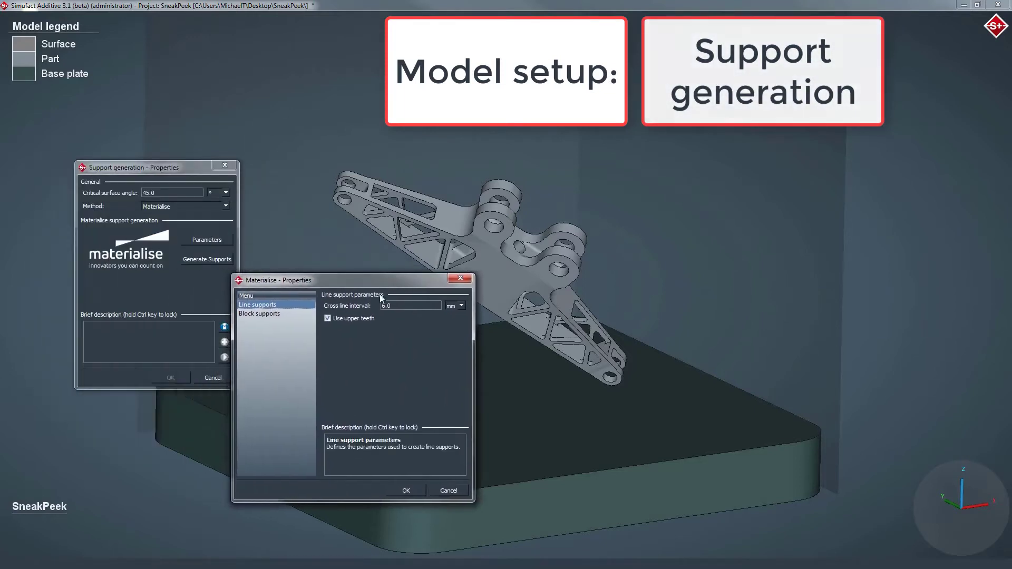
{"action": "left_click", "coordinate": [296, 314]}
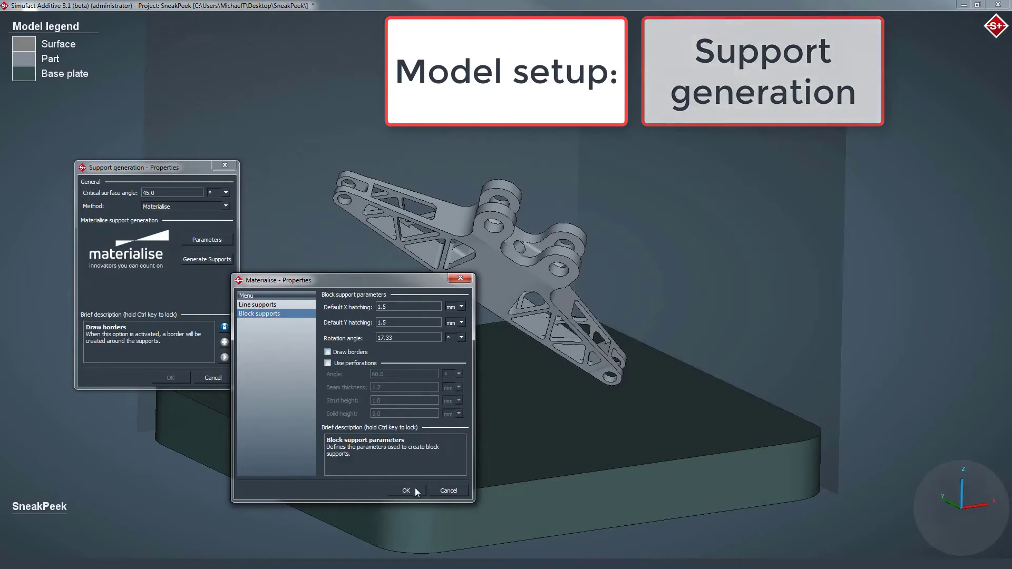
{"action": "left_click", "coordinate": [416, 489]}
{"action": "left_click", "coordinate": [219, 261]}
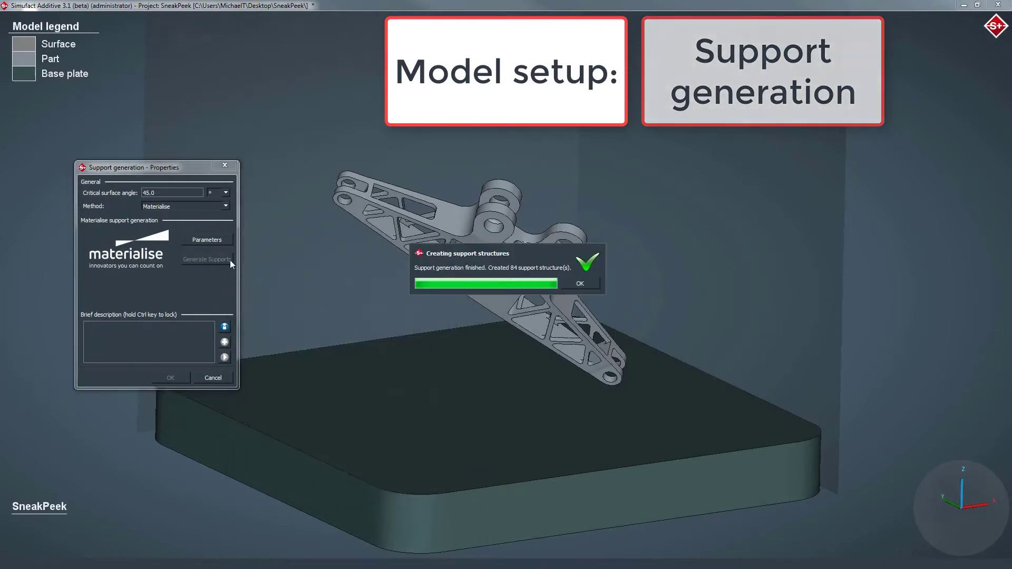
{"action": "left_click", "coordinate": [590, 286]}
{"action": "middle_click_drag", "start_coordinate": [590, 286], "coordinate": [411, 446]}
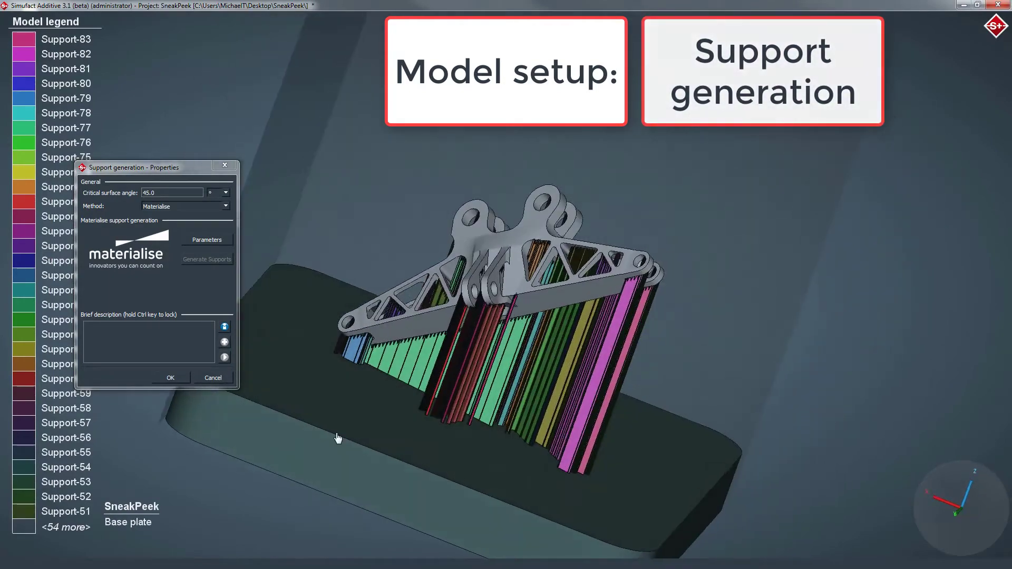
{"action": "left_click", "coordinate": [169, 377]}
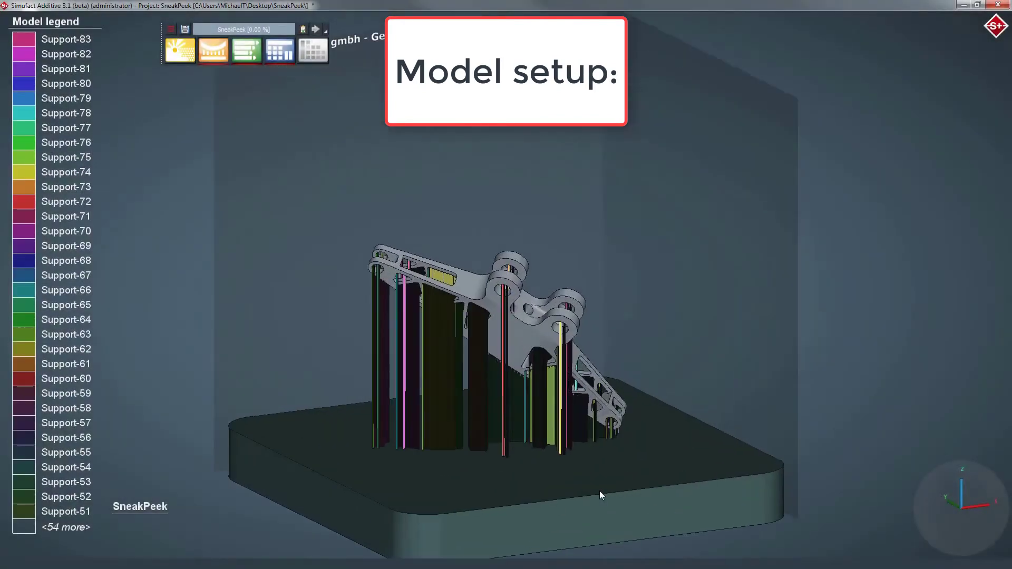
Enable base plate deformation for the base plate and assign it the AlSi10Mg_baseplate material from the library
{"action": "middle_click_drag", "start_coordinate": [600, 494], "coordinate": [619, 442]}
{"action": "left_click", "coordinate": [220, 56]}
{"action": "double_click", "coordinate": [209, 119]}
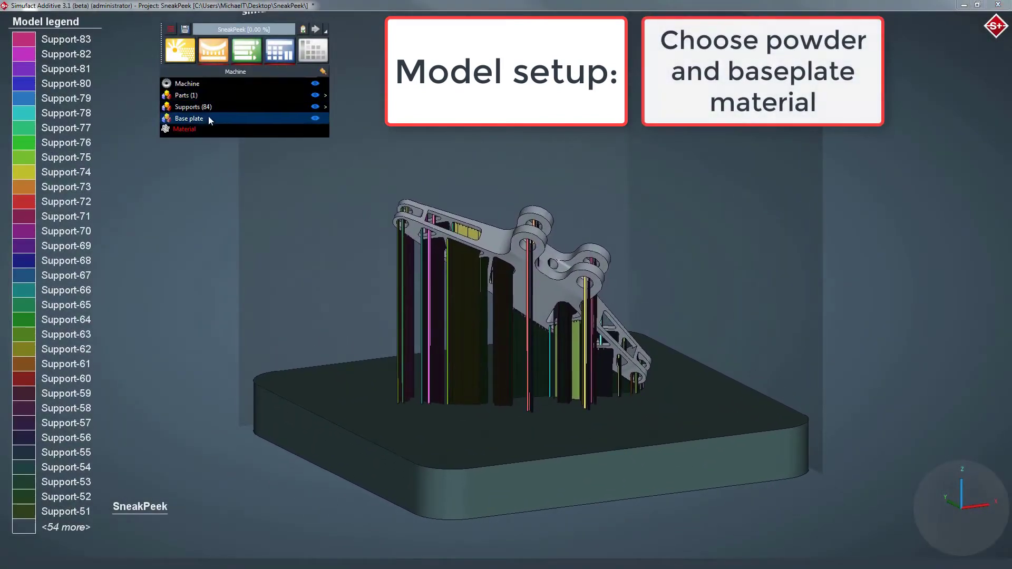
{"action": "left_click", "coordinate": [368, 275]}
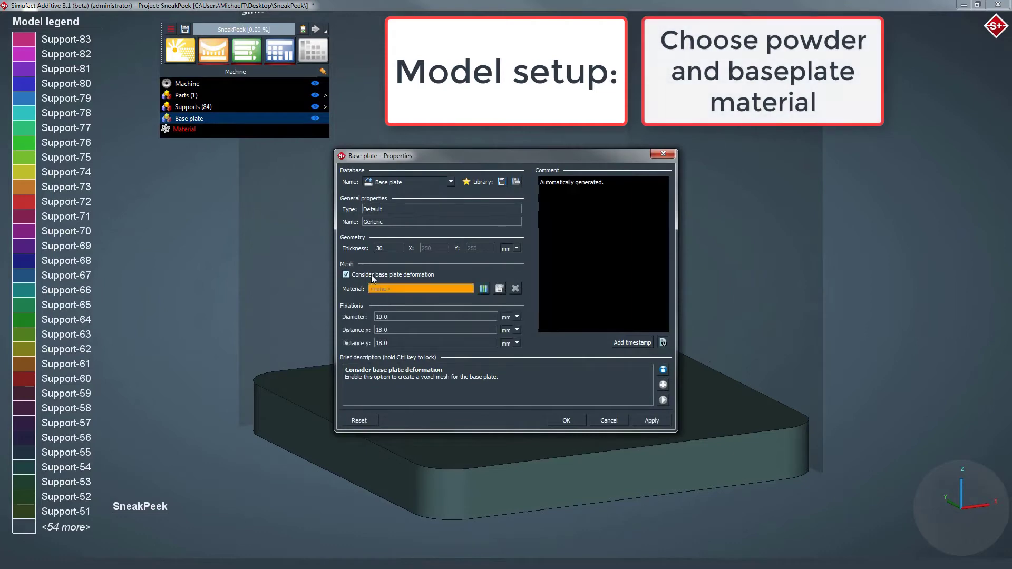
{"action": "left_click", "coordinate": [483, 288]}
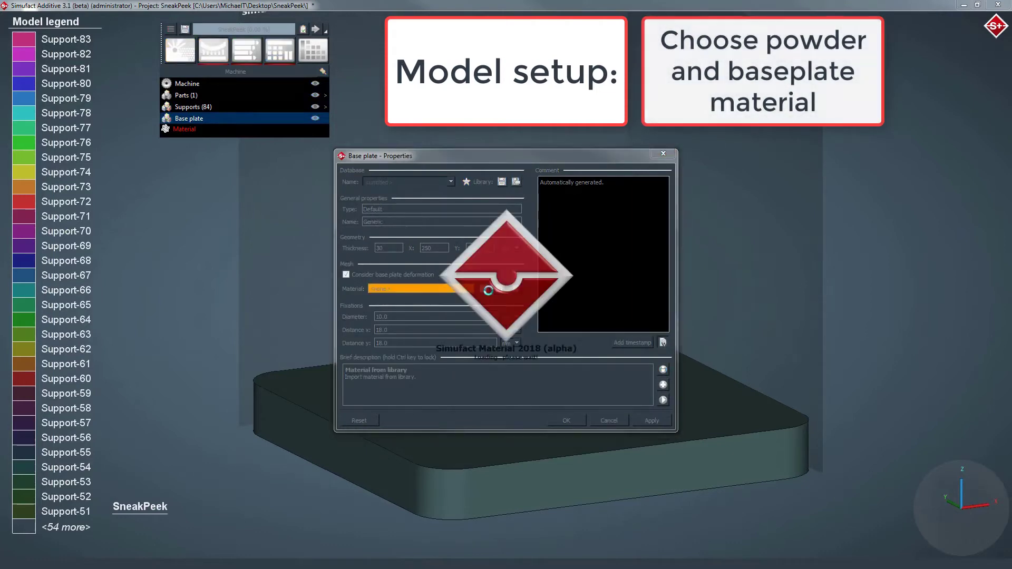
{"action": "left_click", "coordinate": [378, 293]}
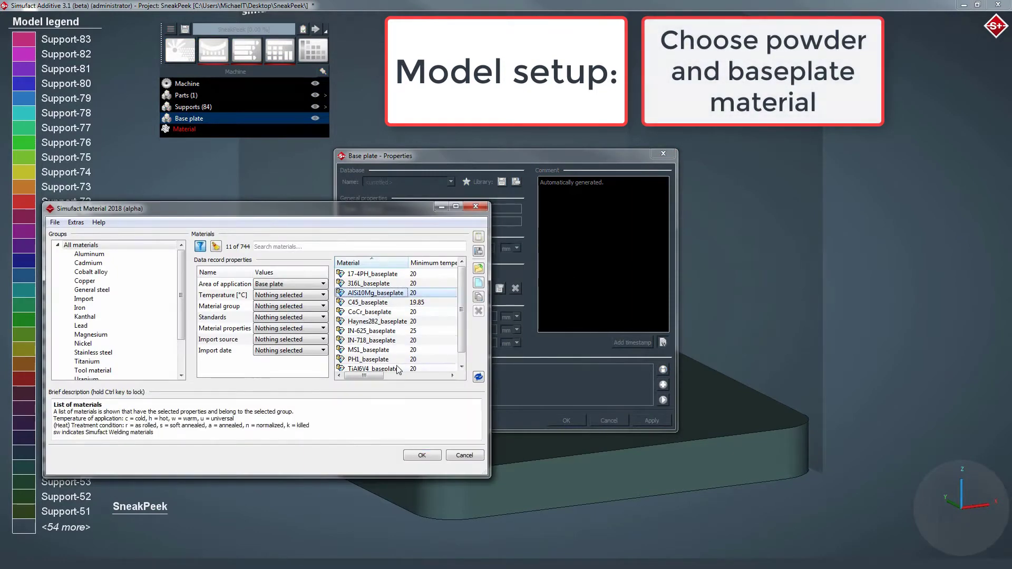
{"action": "left_click", "coordinate": [425, 453]}
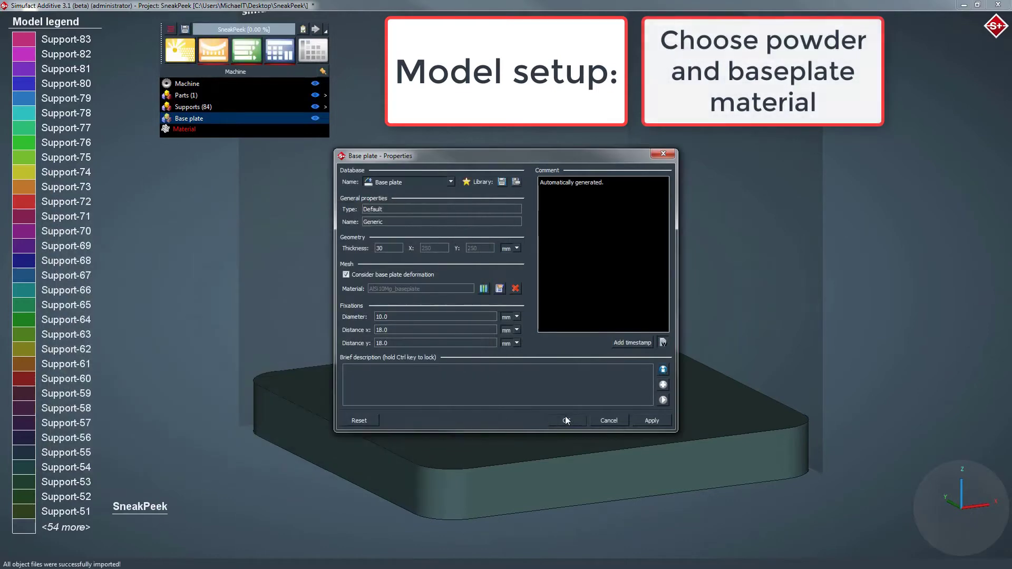
{"action": "left_click", "coordinate": [566, 420]}
Assign AlSi10Mg_powder from the material library as the machine's powder material
{"action": "left_click", "coordinate": [241, 129]}
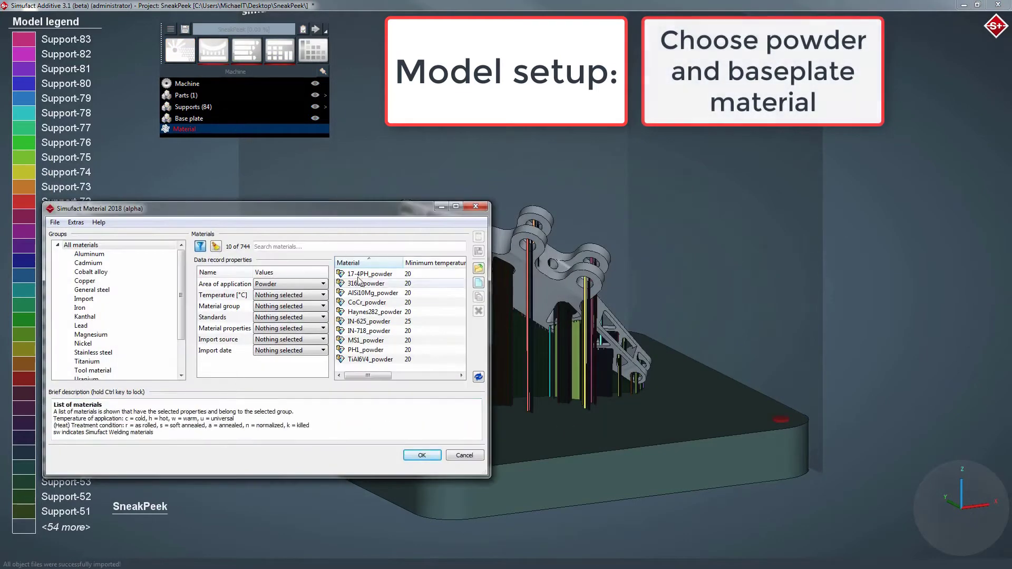
{"action": "left_click", "coordinate": [373, 293]}
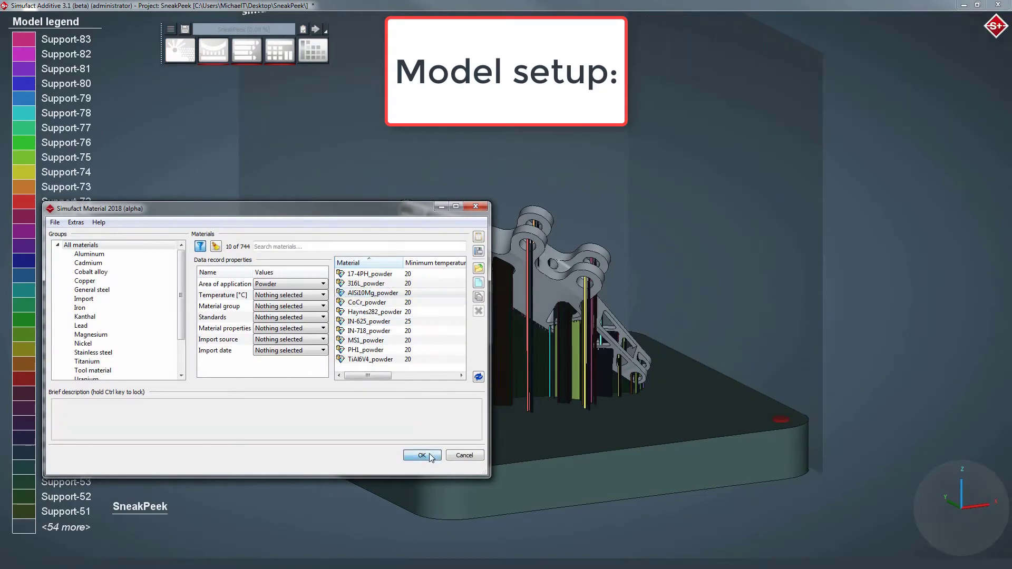
{"action": "left_click", "coordinate": [422, 456]}
Load the AlSi10Mg-200W build parameters from the product library into the Build stage
{"action": "mouse_move", "coordinate": [251, 59]}
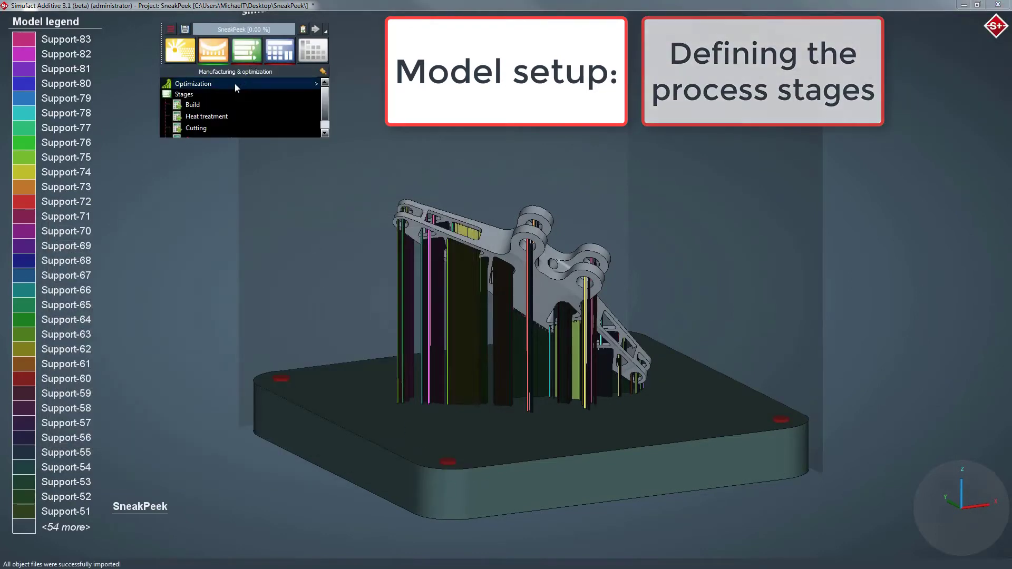
{"action": "double_click", "coordinate": [211, 103]}
{"action": "left_click_drag", "start_coordinate": [416, 159], "coordinate": [176, 234]}
{"action": "left_click", "coordinate": [316, 258]}
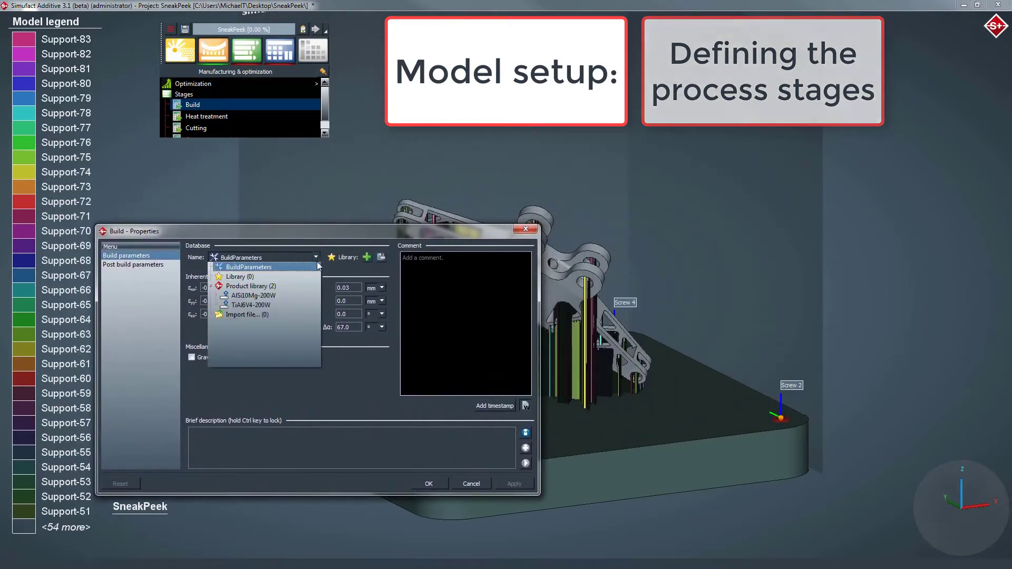
{"action": "left_click", "coordinate": [293, 294]}
{"action": "left_click", "coordinate": [428, 484]}
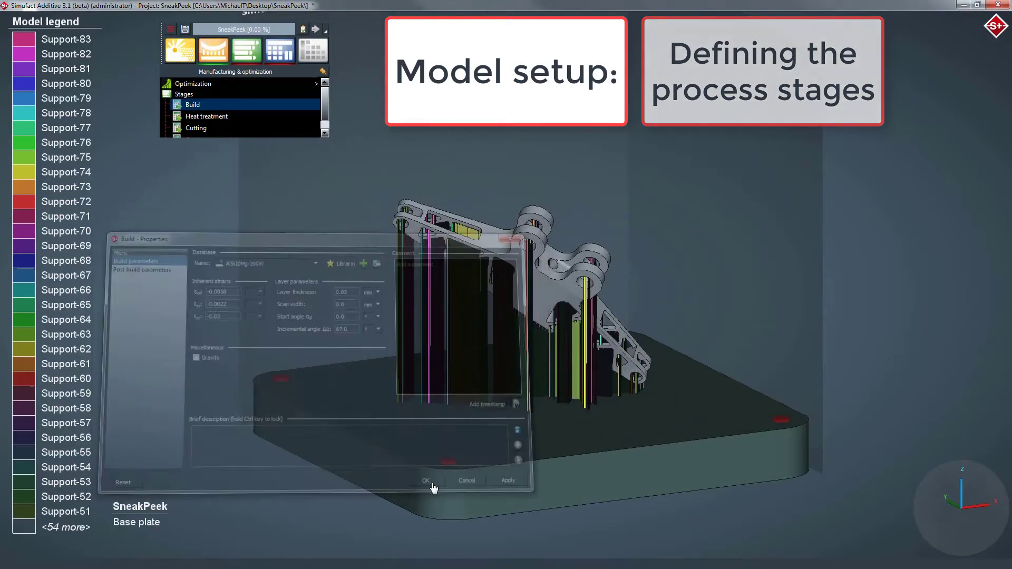
Configure the heat treatment stage as transient heat treatment using the AlSi10Mg-3h-400C temperature curve from the product library
{"action": "double_click", "coordinate": [246, 116]}
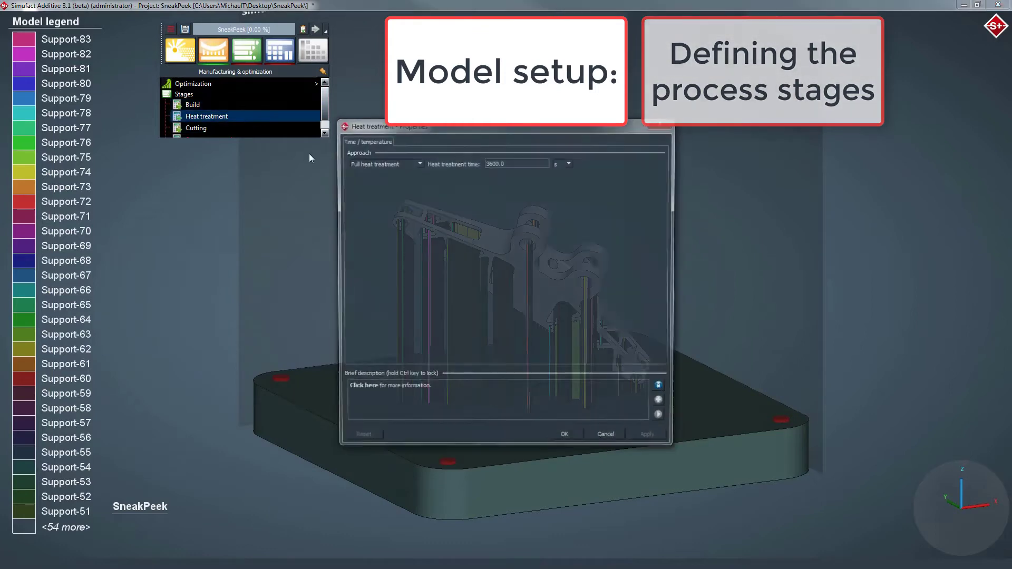
{"action": "left_click_drag", "start_coordinate": [401, 127], "coordinate": [254, 167]}
{"action": "left_click", "coordinate": [246, 205]}
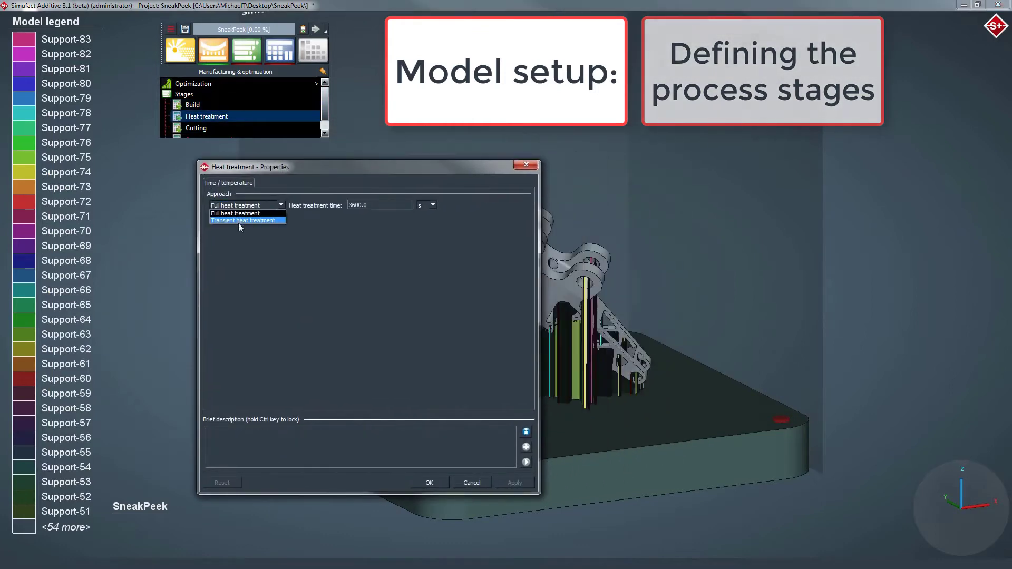
{"action": "left_click", "coordinate": [242, 220]}
{"action": "left_click", "coordinate": [457, 228]}
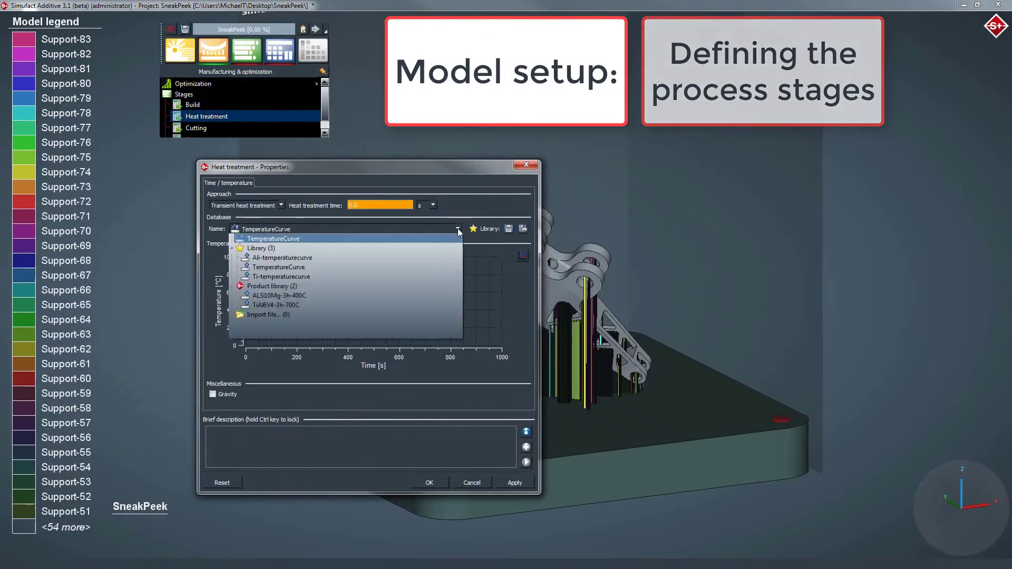
{"action": "left_click", "coordinate": [403, 295]}
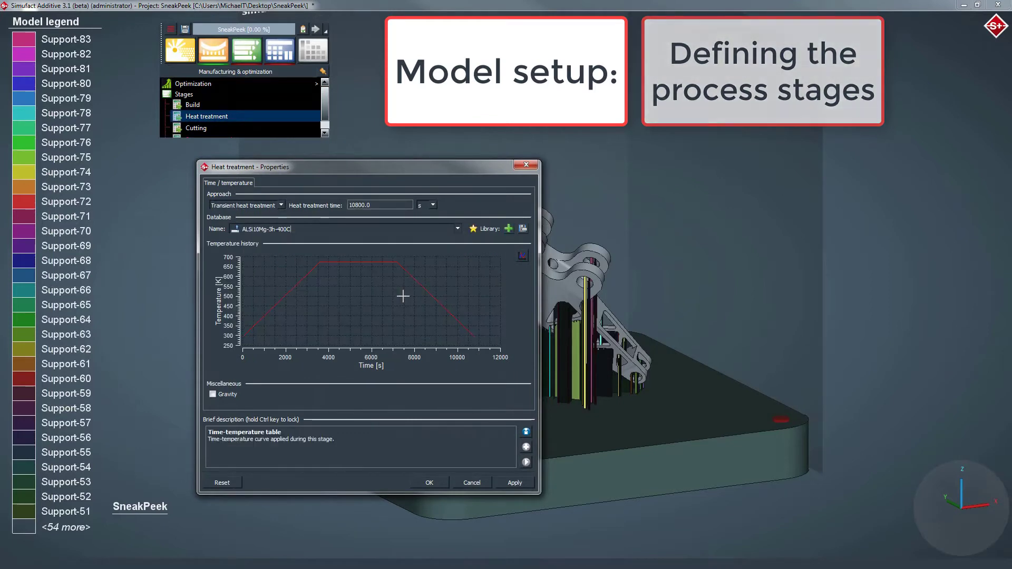
{"action": "left_click", "coordinate": [429, 482]}
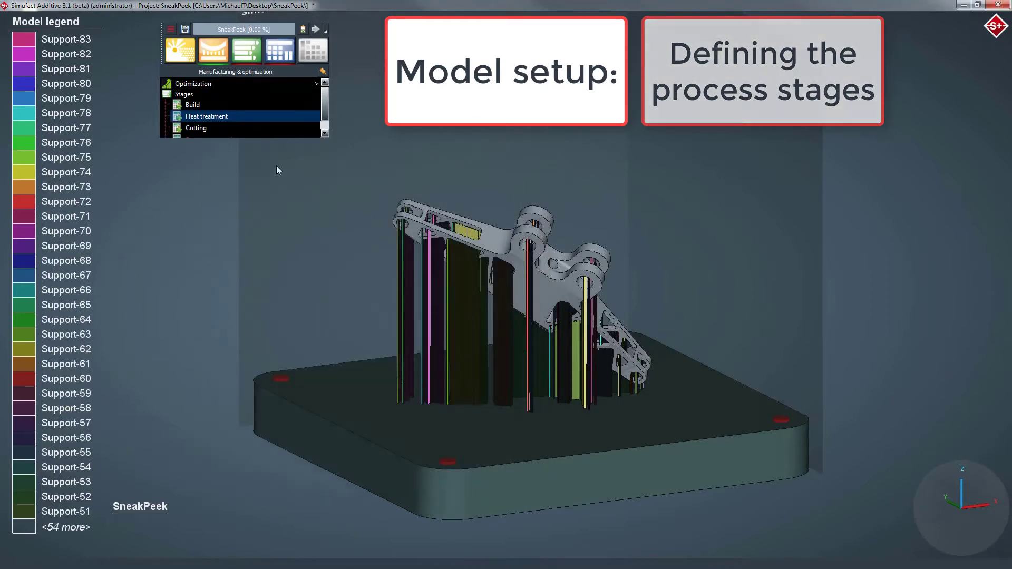
Configure the cutting stage with directional cutting at a height of 2 mm
{"action": "double_click", "coordinate": [222, 127]}
{"action": "left_click", "coordinate": [370, 182]}
{"action": "left_click", "coordinate": [390, 196]}
{"action": "left_click_drag", "start_coordinate": [431, 159], "coordinate": [193, 205]}
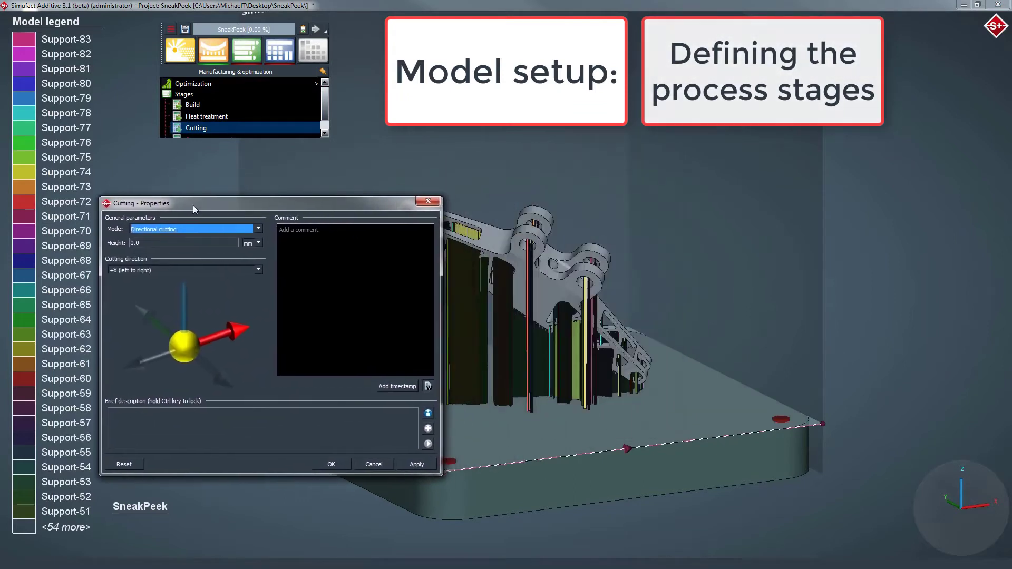
{"action": "triple_click", "coordinate": [182, 243]}
{"action": "type", "text": "2"}
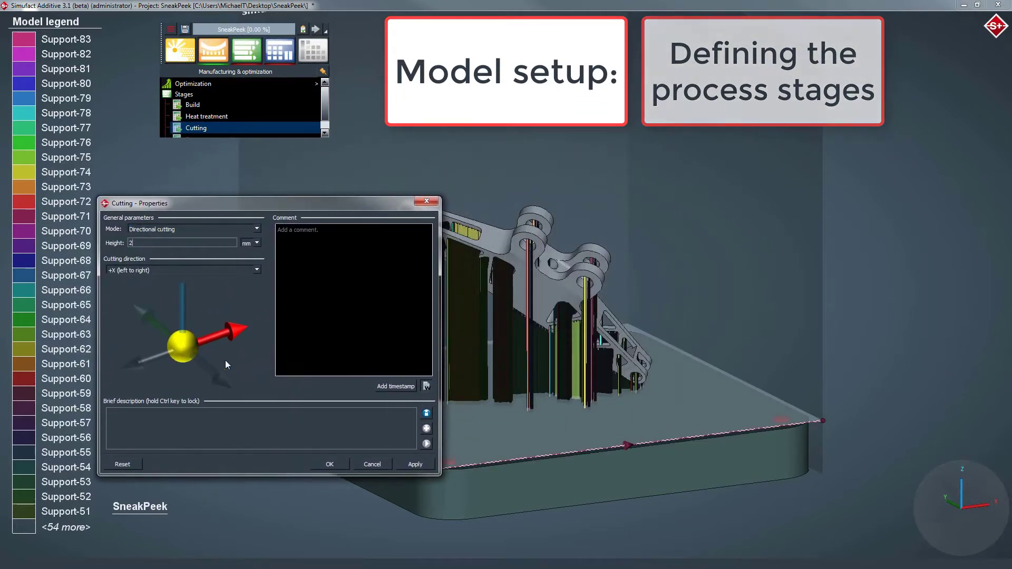
{"action": "left_click", "coordinate": [330, 464]}
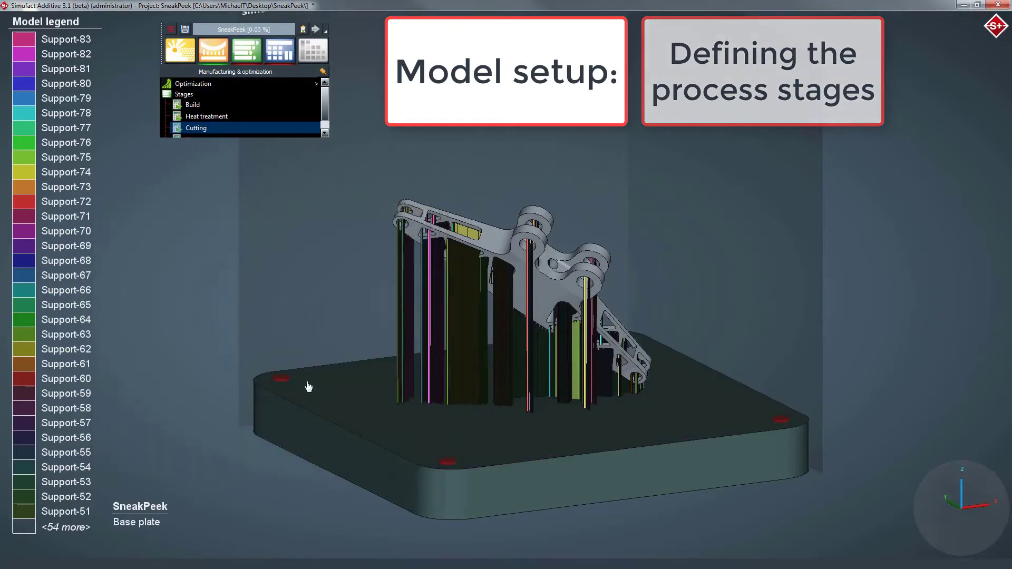
Assign all unassigned supports to the support removal stage
{"action": "scroll", "coordinate": [256, 129], "scroll_direction": "down", "scroll_amount": 1}
{"action": "double_click", "coordinate": [257, 129]}
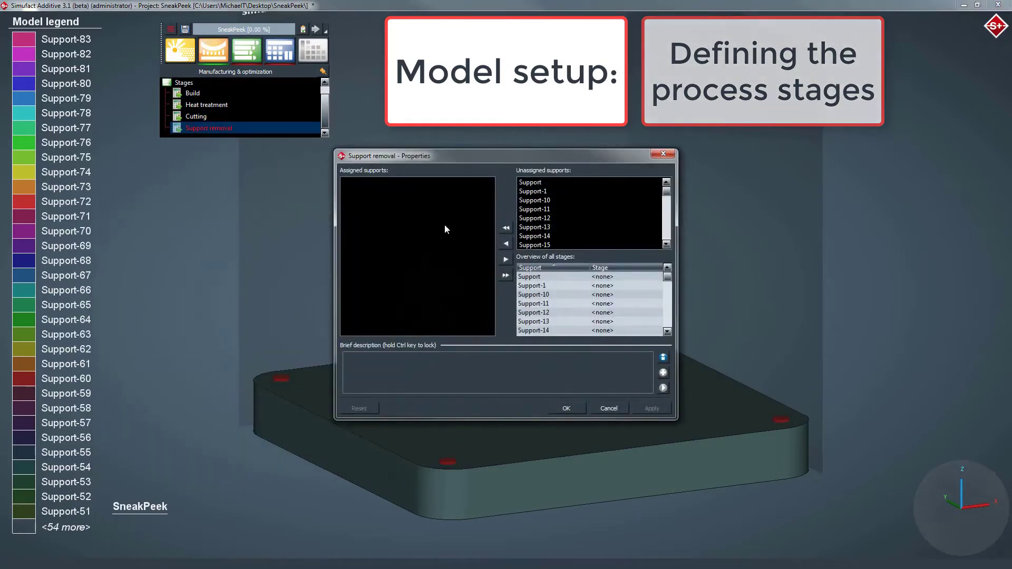
{"action": "left_click", "coordinate": [505, 228]}
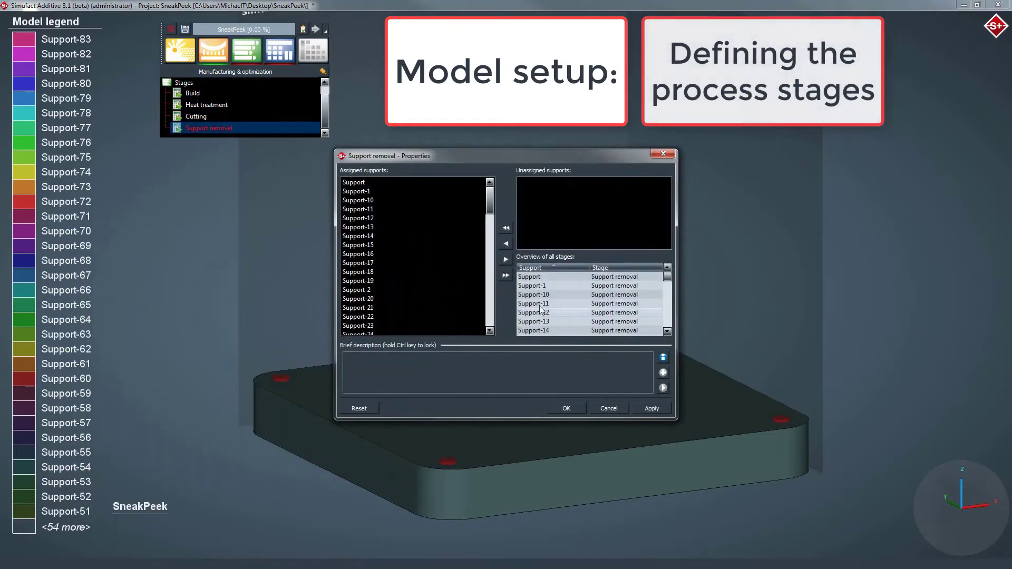
{"action": "left_click", "coordinate": [581, 409]}
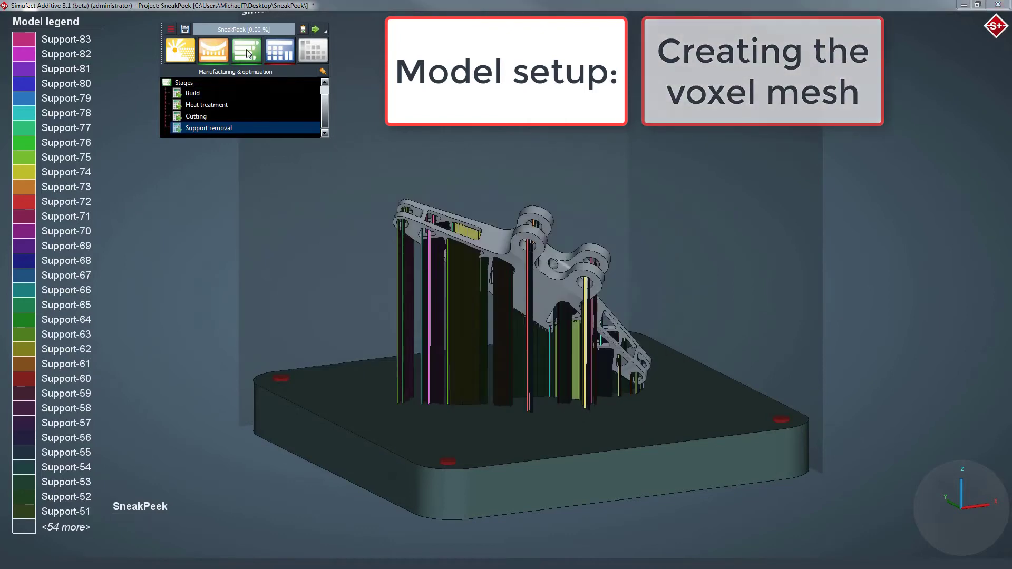
Configure a non-uniform voxel mesh with an x/y voxel size of 0.8 mm and a z voxel size of 1.2 mm
{"action": "left_click", "coordinate": [279, 54]}
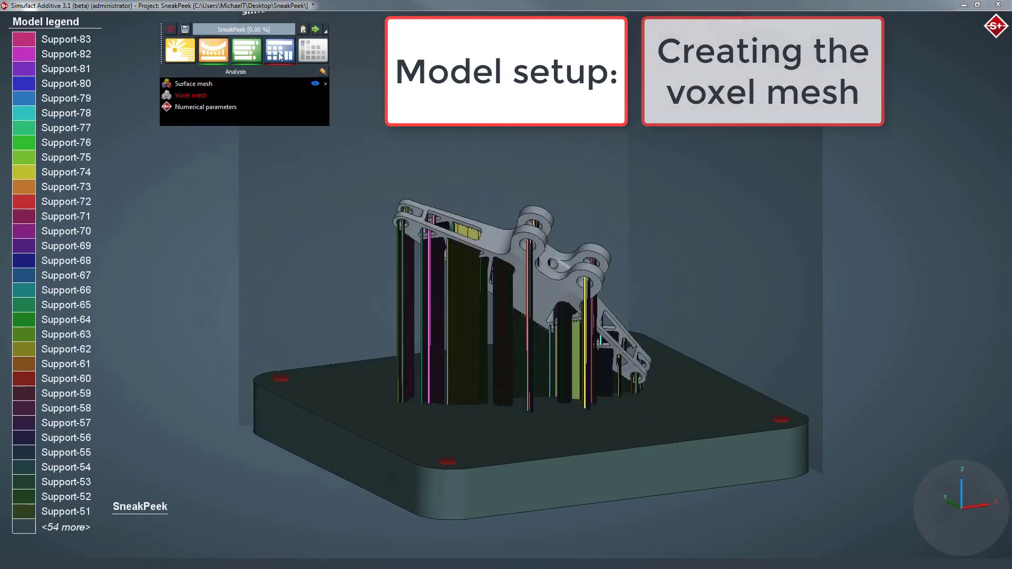
{"action": "double_click", "coordinate": [255, 92]}
{"action": "left_click_drag", "start_coordinate": [729, 104], "coordinate": [146, 178]}
{"action": "left_click", "coordinate": [224, 206]}
{"action": "left_click", "coordinate": [224, 220]}
{"action": "double_click", "coordinate": [224, 221]}
{"action": "type", "text": "0.8"}
{"action": "key", "text": "Tab"}
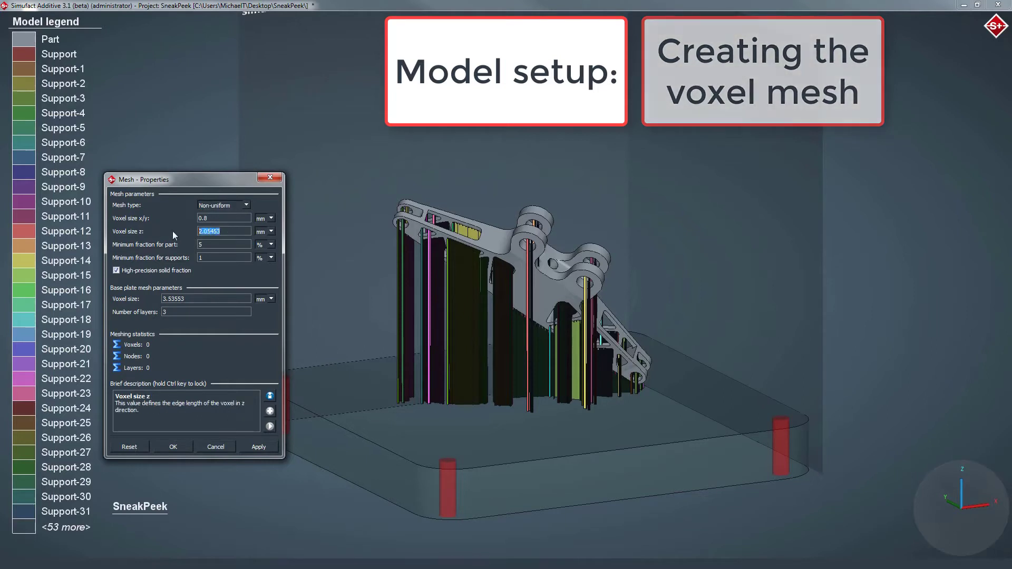
{"action": "type", "text": "1.2"}
Set the base plate voxel size to 6 mm and generate the voxel mesh
{"action": "left_click_drag", "start_coordinate": [186, 299], "coordinate": [131, 302]}
{"action": "type", "text": "6"}
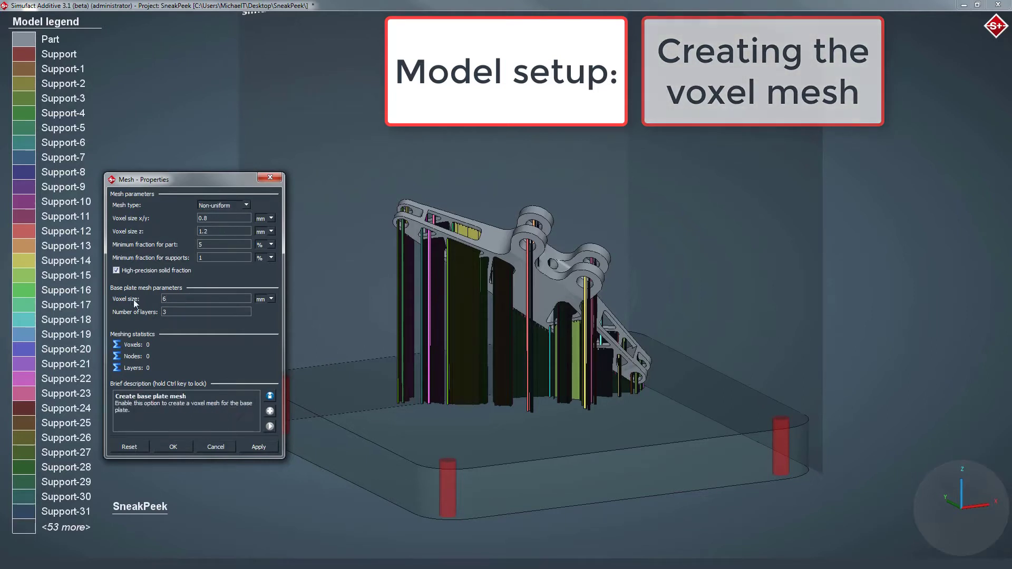
{"action": "left_click", "coordinate": [183, 446]}
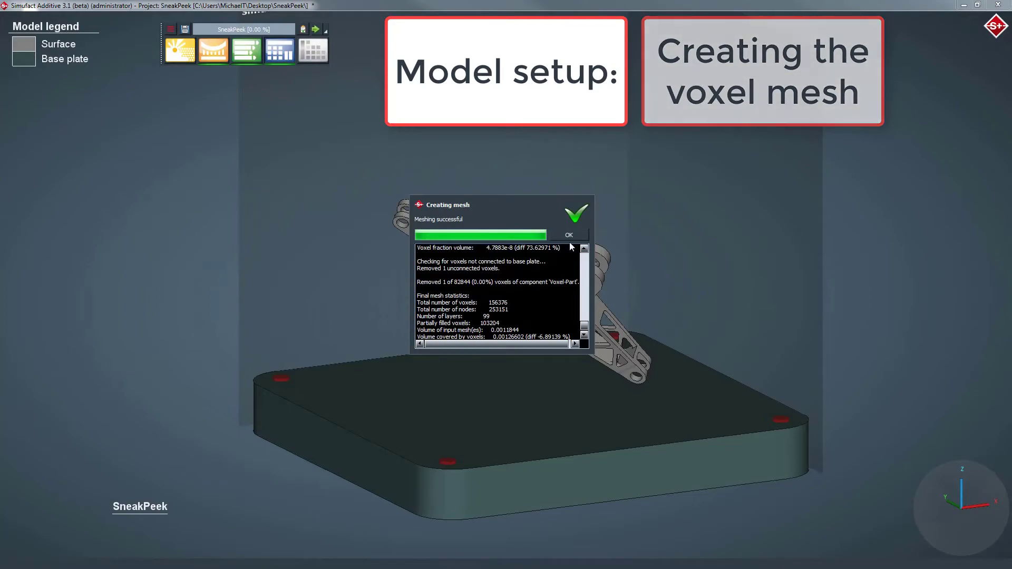
{"action": "left_click", "coordinate": [577, 234]}
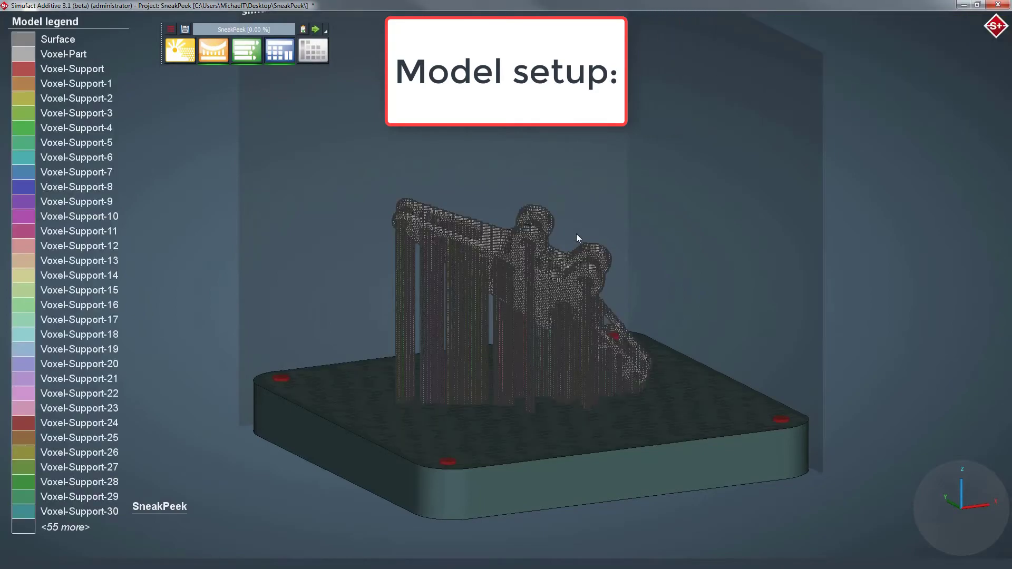
Examine the voxel mesh of the part and its supports up close from different sides
{"action": "middle_click_drag", "start_coordinate": [532, 415], "coordinate": [531, 382]}
{"action": "scroll", "coordinate": [533, 404], "scroll_direction": "up", "scroll_amount": 2}
{"action": "middle_click_drag", "start_coordinate": [536, 416], "coordinate": [780, 393]}
{"action": "left_click_drag", "start_coordinate": [779, 393], "coordinate": [676, 540]}
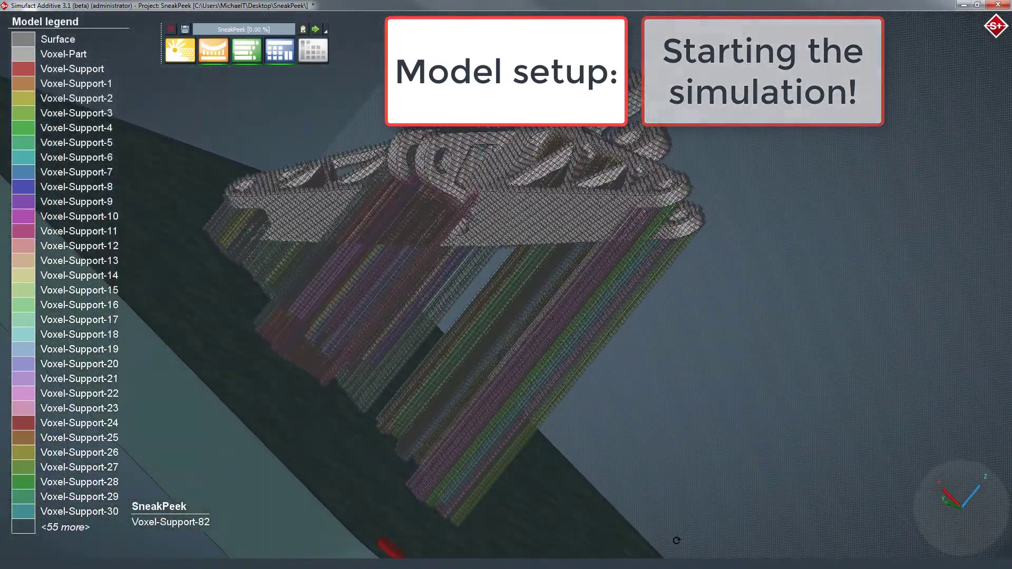
{"action": "left_click", "coordinate": [964, 512]}
{"action": "scroll", "coordinate": [602, 469], "scroll_direction": "up", "scroll_amount": 5}
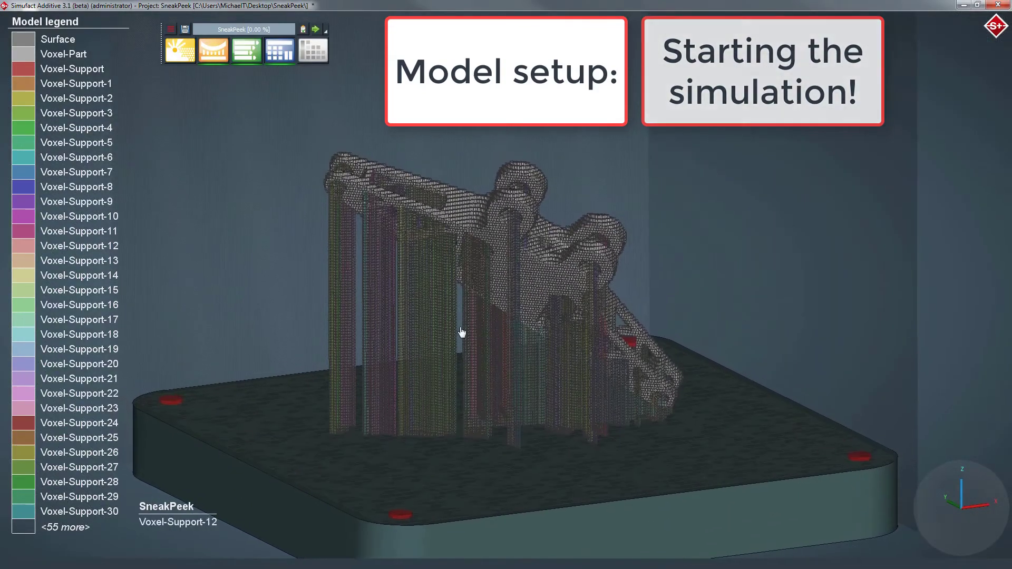
Save the SneakPeek process changes and start the simulation analysis
{"action": "left_click", "coordinate": [288, 52]}
{"action": "left_click", "coordinate": [315, 30]}
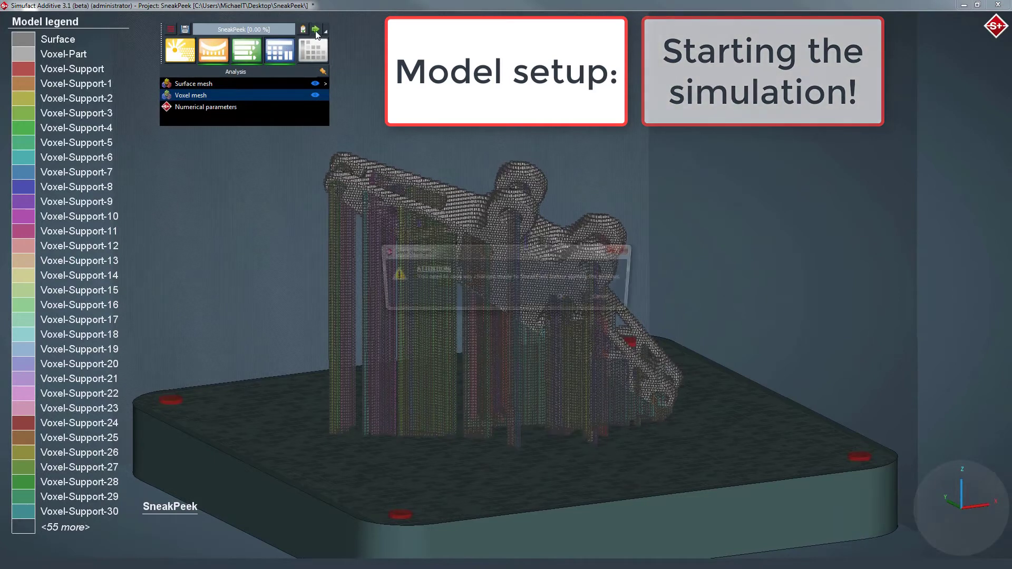
{"action": "left_click", "coordinate": [565, 298]}
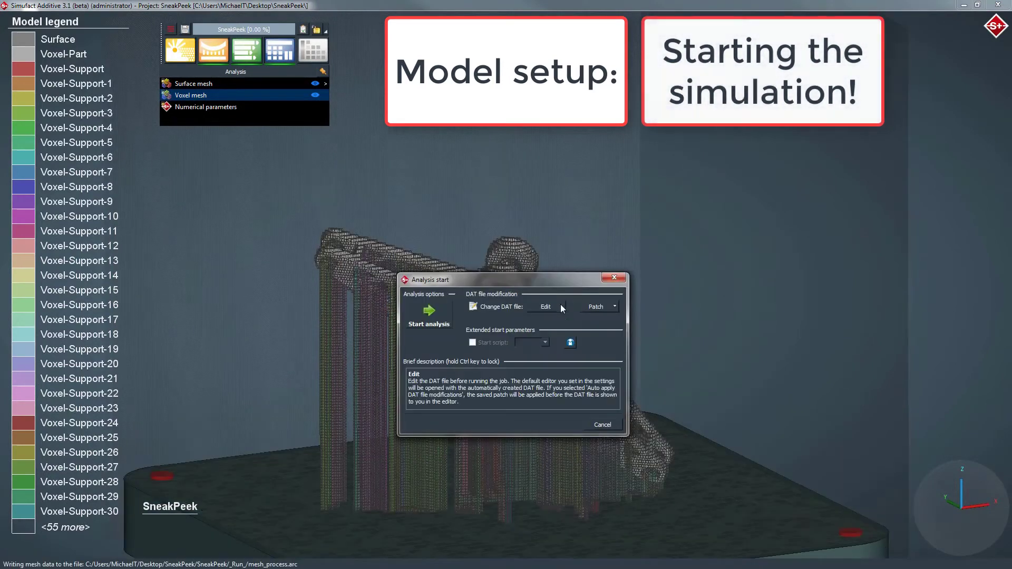
{"action": "left_click", "coordinate": [448, 316]}
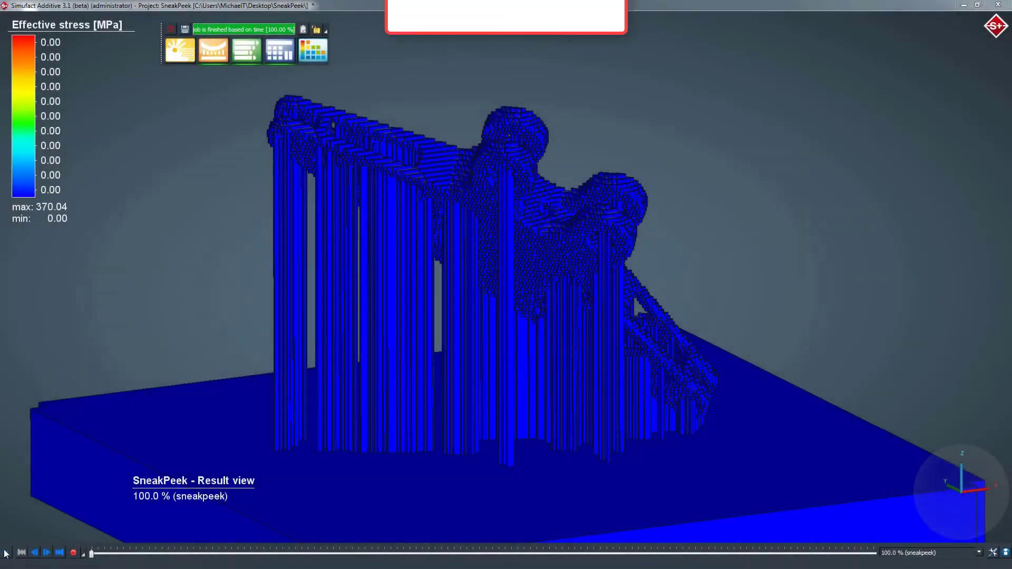
Play back the effective stress results through the build stage
{"action": "left_click", "coordinate": [7, 553]}
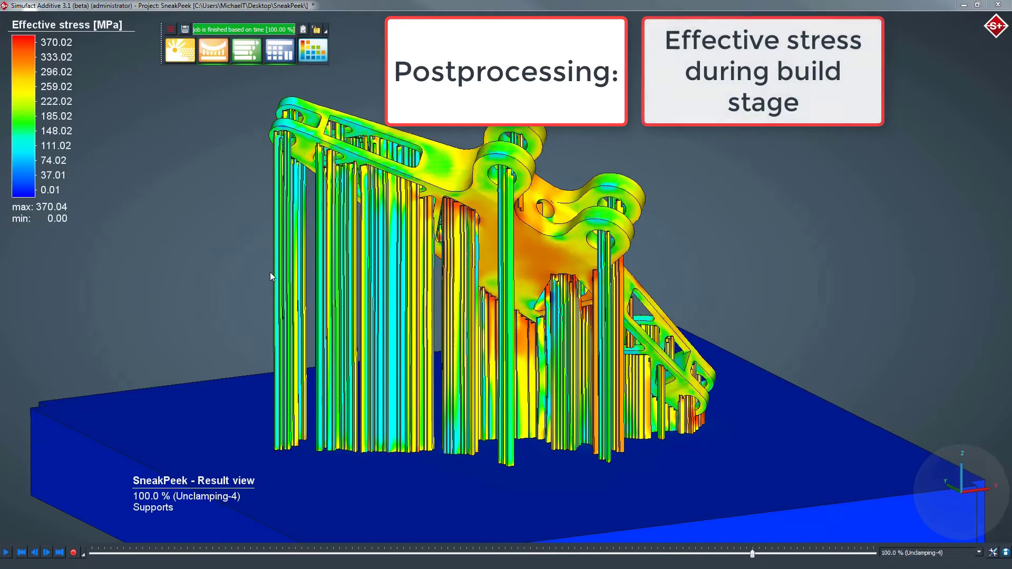
Display the thermal Temperature result on the model with a continuous colour legend
{"action": "left_click", "coordinate": [64, 25]}
{"action": "left_click", "coordinate": [38, 113]}
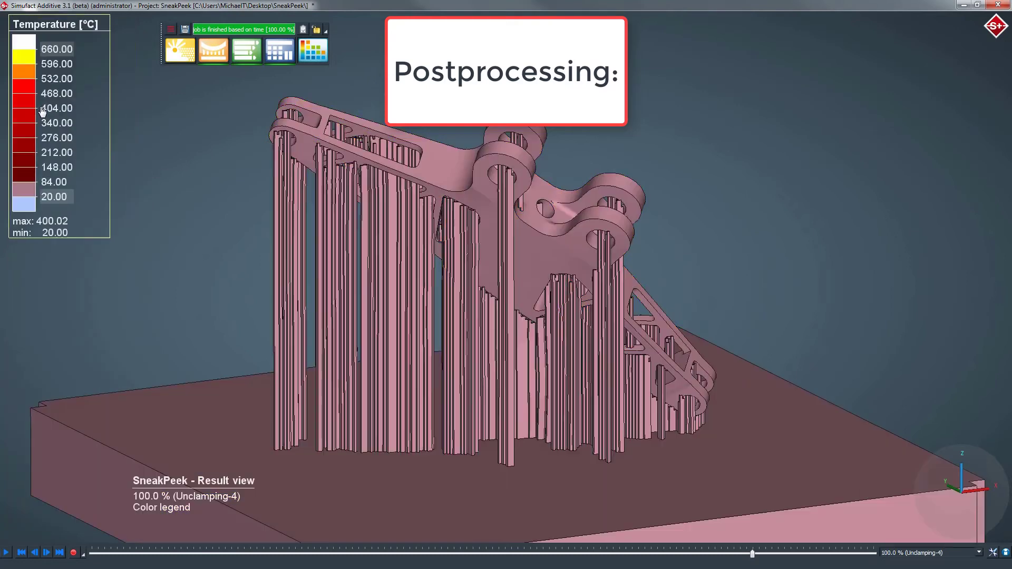
{"action": "right_click", "coordinate": [48, 97]}
{"action": "left_click", "coordinate": [85, 138]}
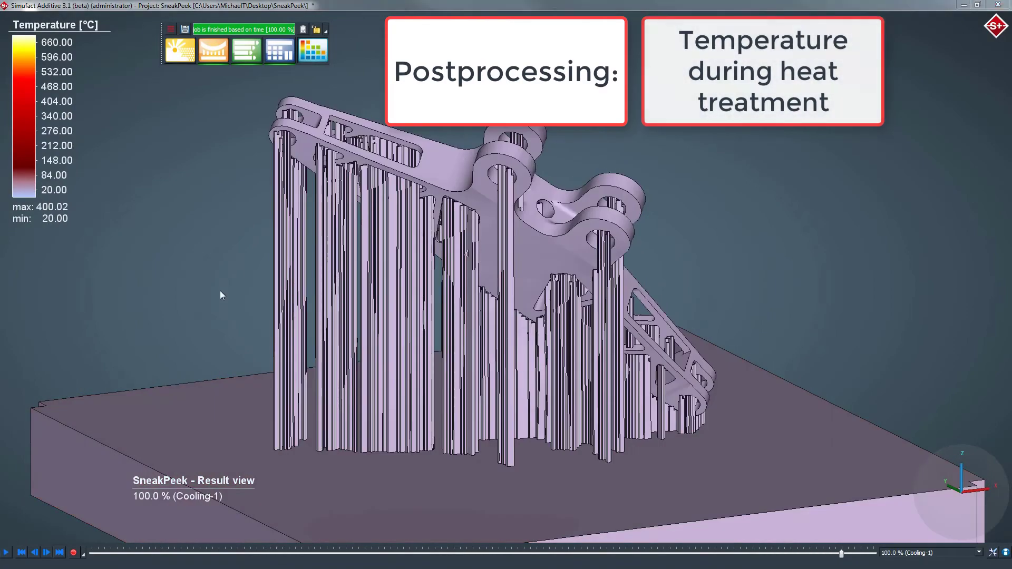
Display the Total displacement result on the model with a continuous colour legend
{"action": "left_click", "coordinate": [94, 27]}
{"action": "left_click", "coordinate": [89, 24]}
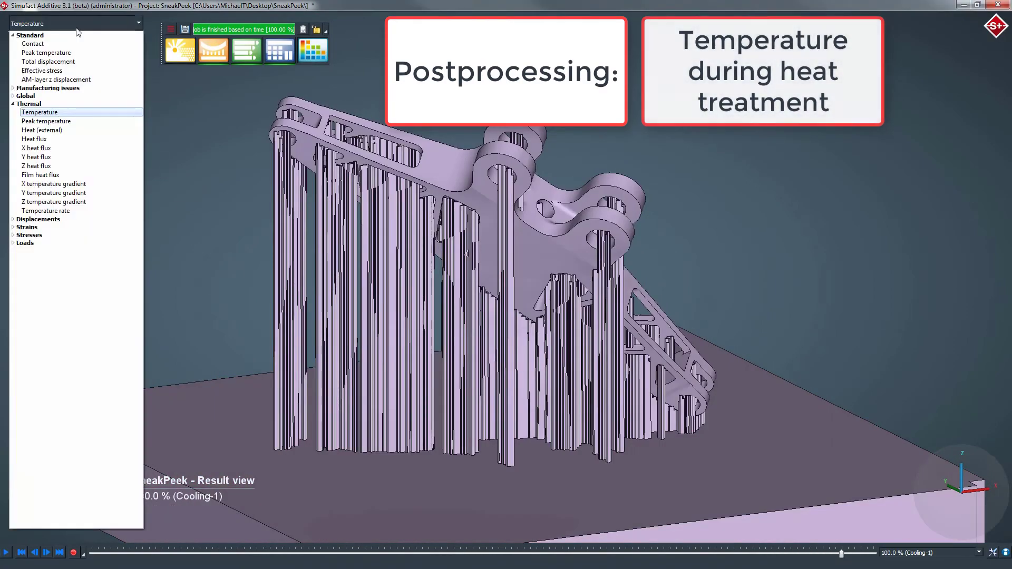
{"action": "left_click", "coordinate": [62, 63]}
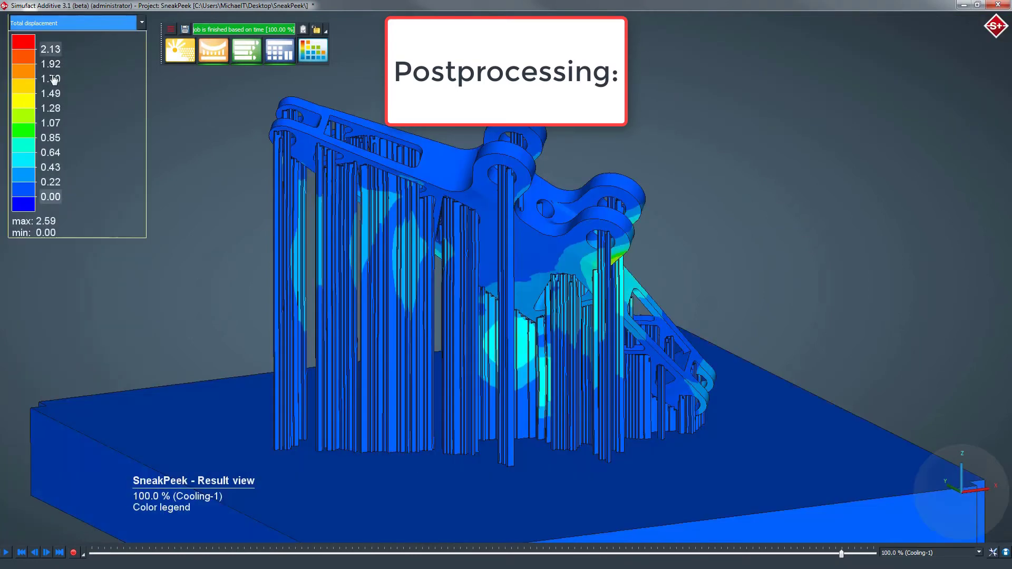
{"action": "right_click", "coordinate": [53, 94]}
{"action": "left_click", "coordinate": [92, 136]}
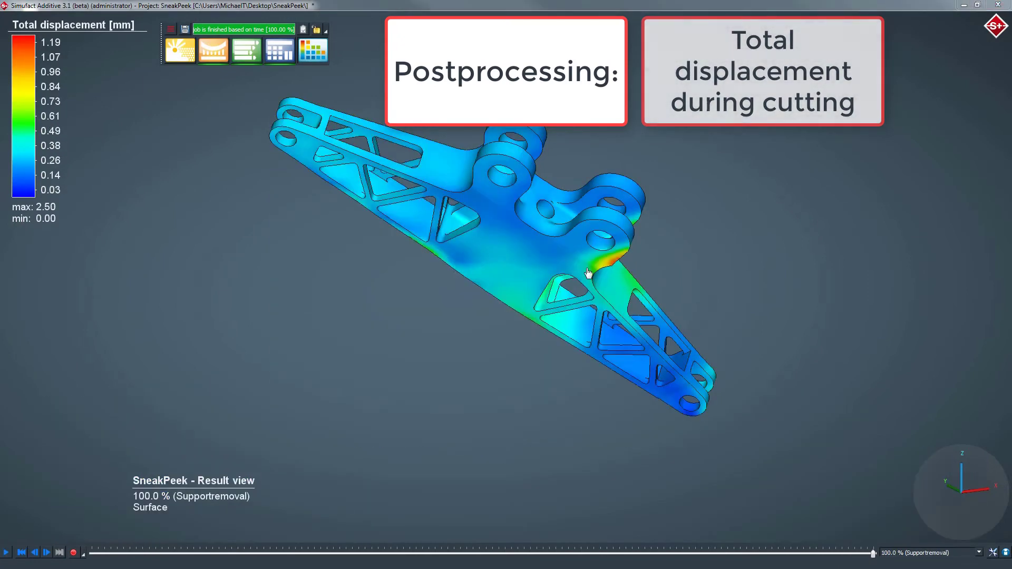
Start a shape comparison for the surface results of the engine mount at the support removal stage
{"action": "left_click", "coordinate": [319, 56]}
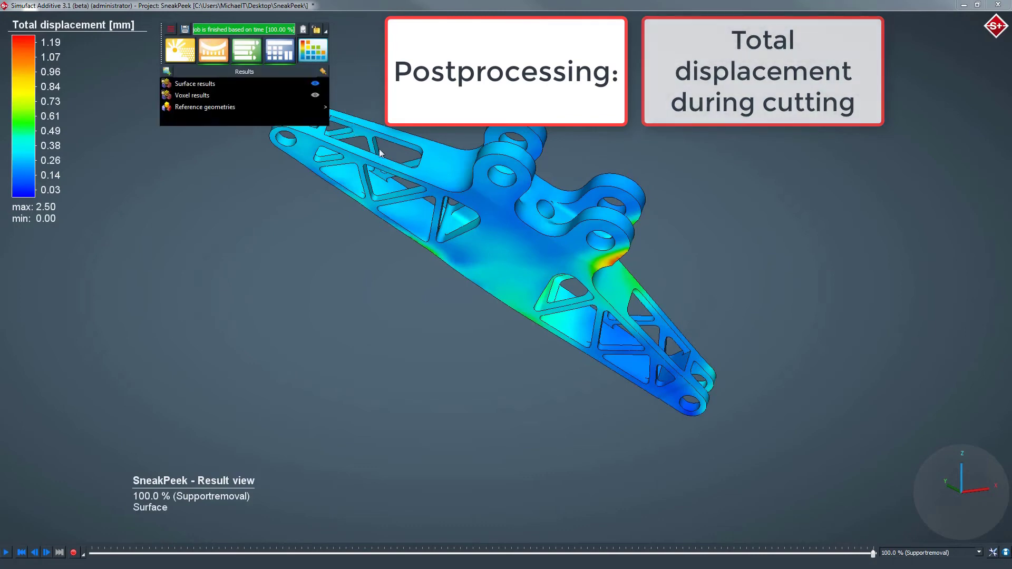
{"action": "left_click_drag", "start_coordinate": [506, 304], "coordinate": [718, 337]}
{"action": "left_click", "coordinate": [313, 50]}
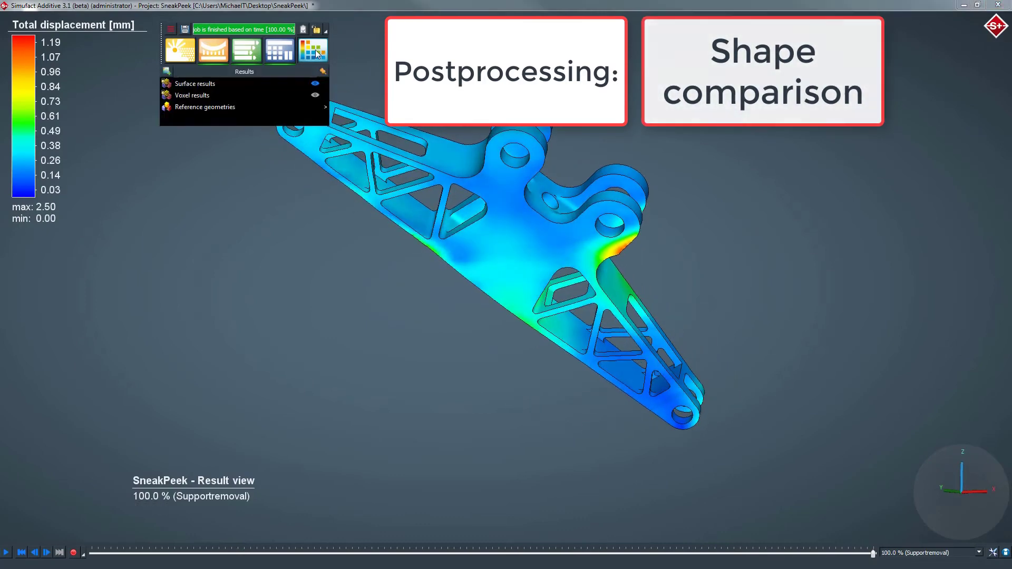
{"action": "right_click", "coordinate": [271, 87]}
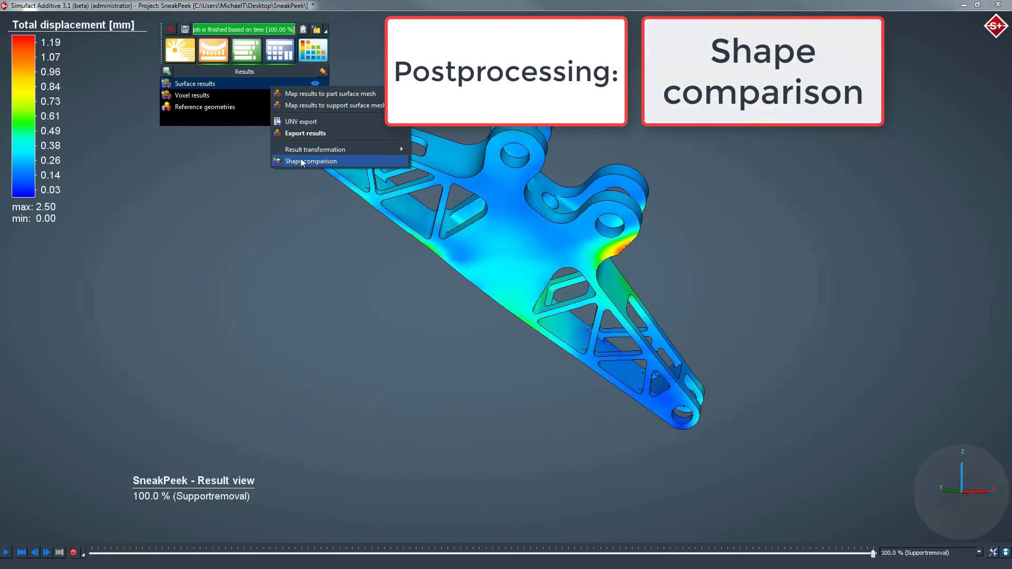
{"action": "left_click", "coordinate": [301, 161]}
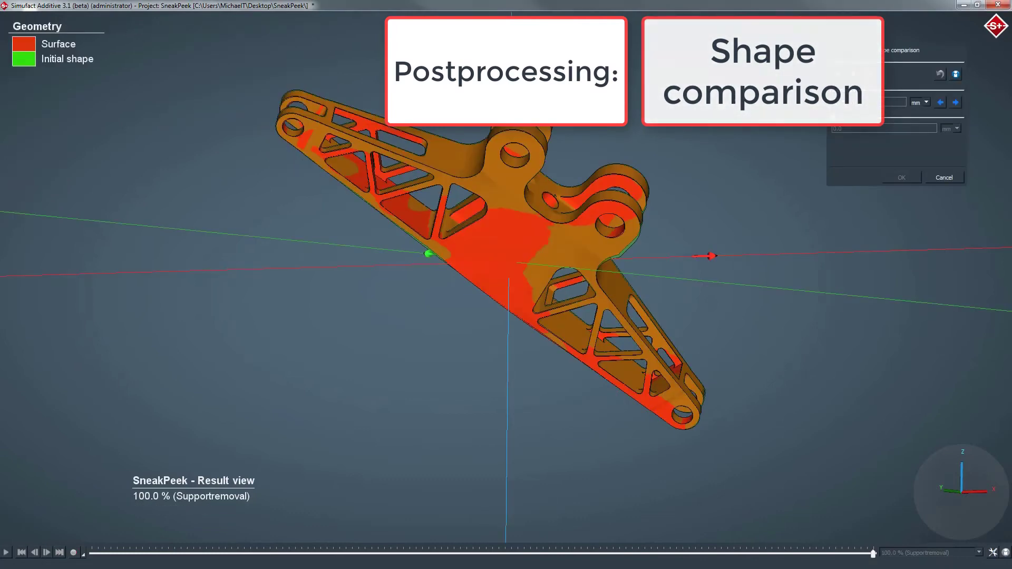
Shift the surface result along the X axis and rotate it about the Y axis relative to the initial shape
{"action": "left_click_drag", "start_coordinate": [711, 257], "coordinate": [730, 257]}
{"action": "left_click_drag", "start_coordinate": [770, 360], "coordinate": [691, 359]}
{"action": "left_click", "coordinate": [854, 75]}
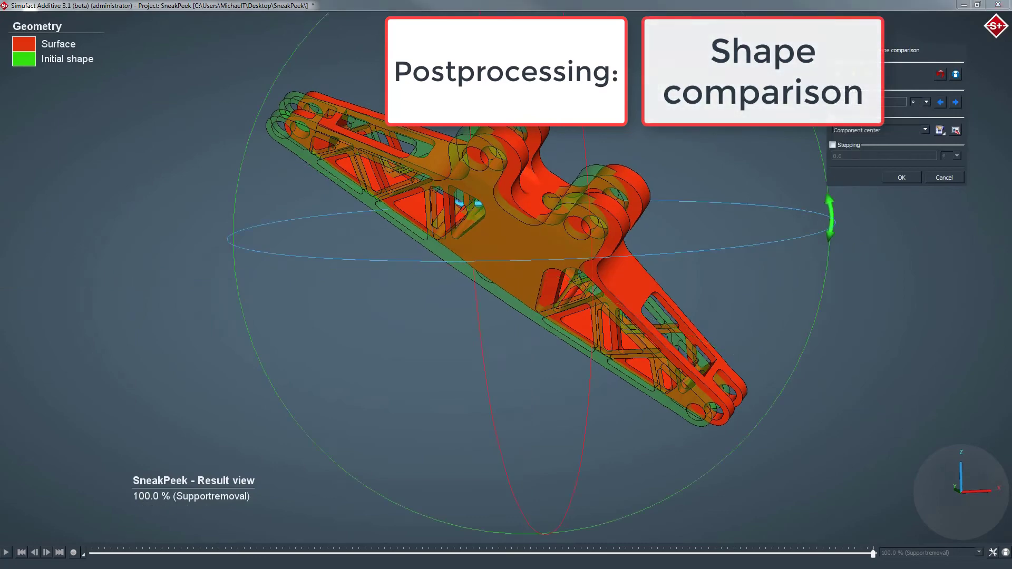
{"action": "left_click_drag", "start_coordinate": [831, 202], "coordinate": [818, 151]}
{"action": "left_click", "coordinate": [874, 290]}
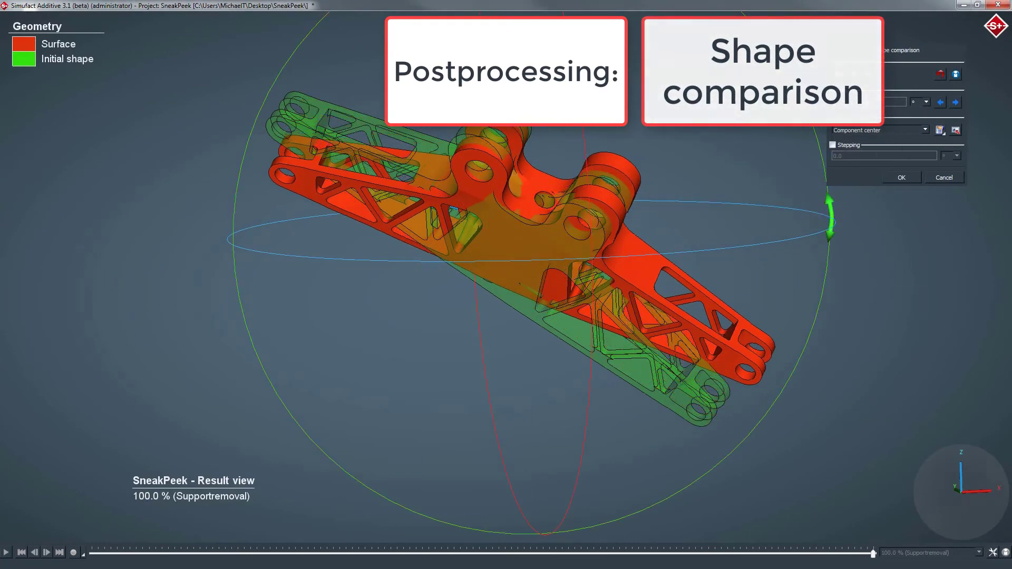
Best-fit the Surface result to the Initial shape reference and display the shape deviation on the part
{"action": "left_click", "coordinate": [869, 74]}
{"action": "left_click_drag", "start_coordinate": [882, 53], "coordinate": [136, 202]}
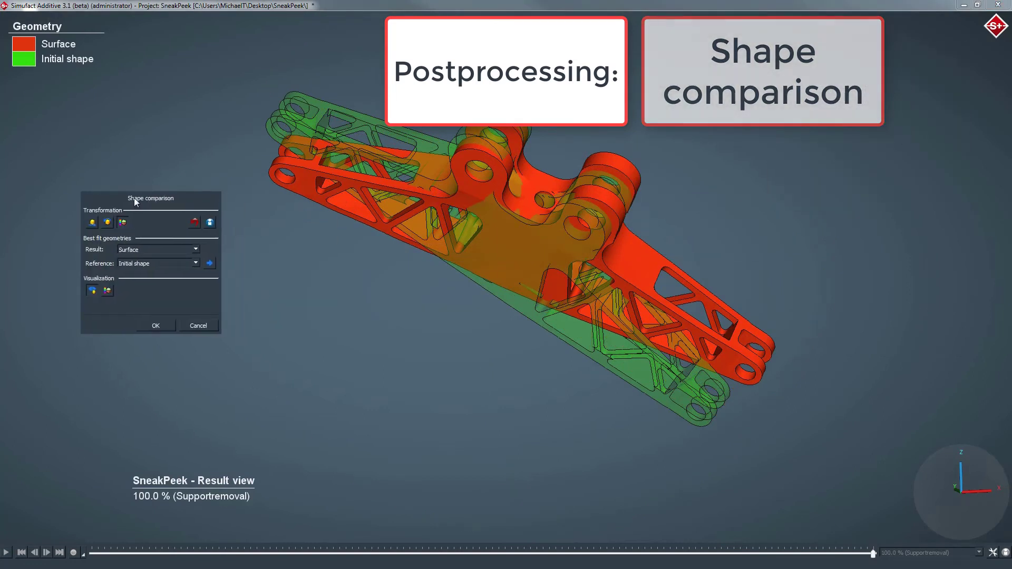
{"action": "left_click", "coordinate": [209, 263]}
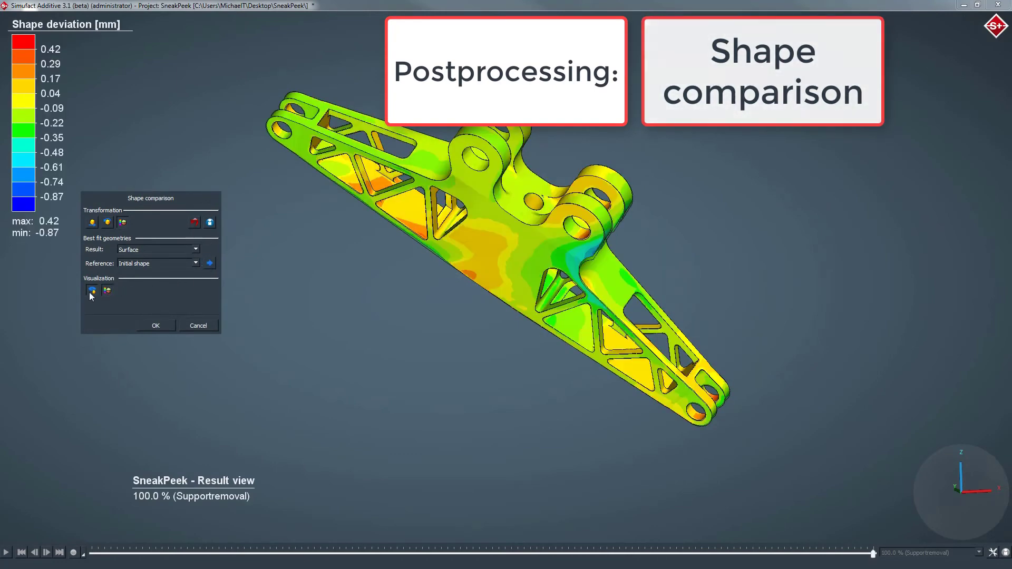
{"action": "left_click", "coordinate": [91, 292]}
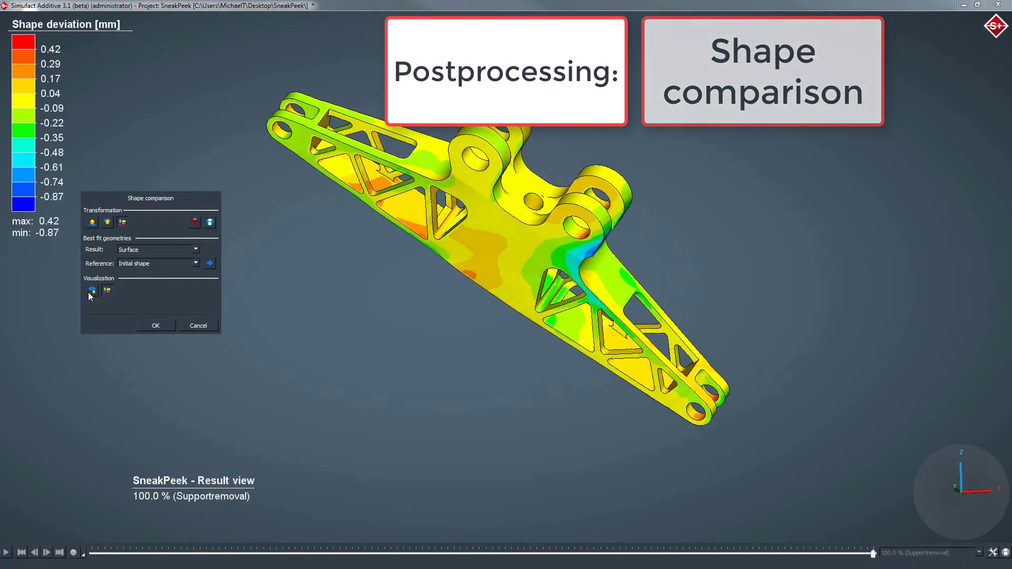
Switch the shape deviation legend to Measure (3 colors) and set its limits from -0.40 to 0.40 mm
{"action": "double_click", "coordinate": [47, 92]}
{"action": "left_click_drag", "start_coordinate": [372, 160], "coordinate": [289, 239]}
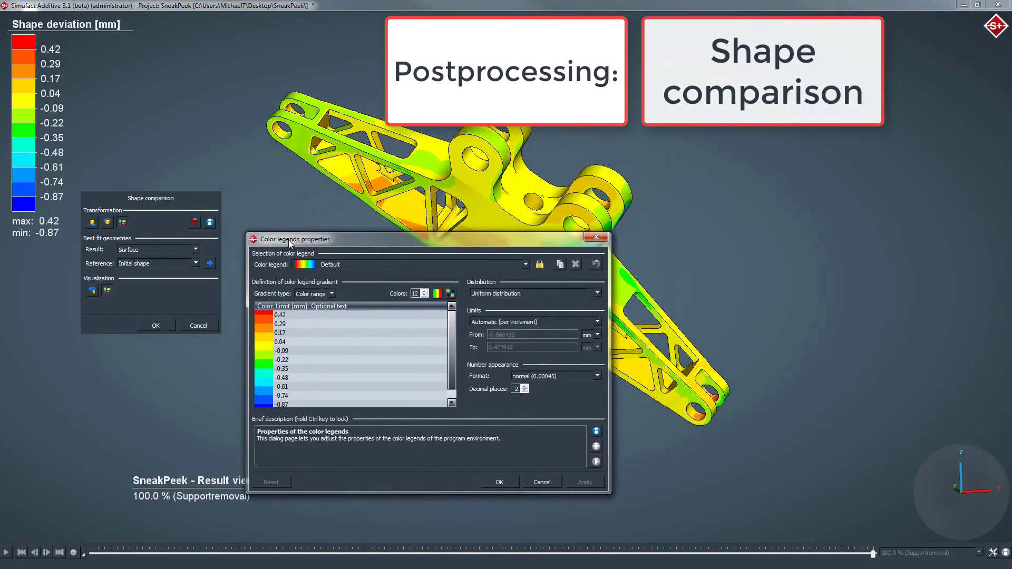
{"action": "left_click", "coordinate": [344, 264]}
{"action": "scroll", "coordinate": [380, 332], "scroll_direction": "down", "scroll_amount": 3}
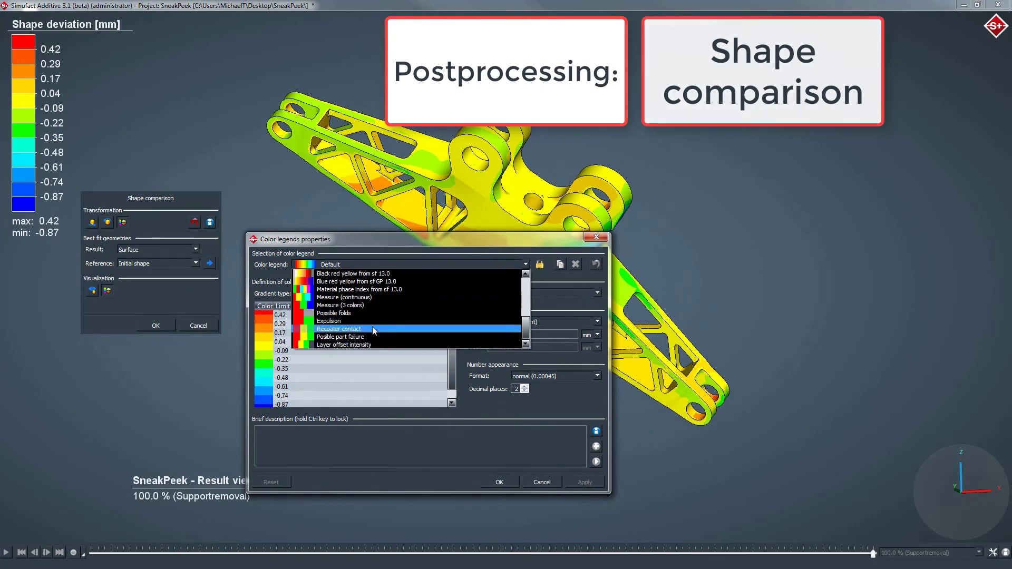
{"action": "left_click", "coordinate": [371, 305]}
{"action": "left_click", "coordinate": [499, 481]}
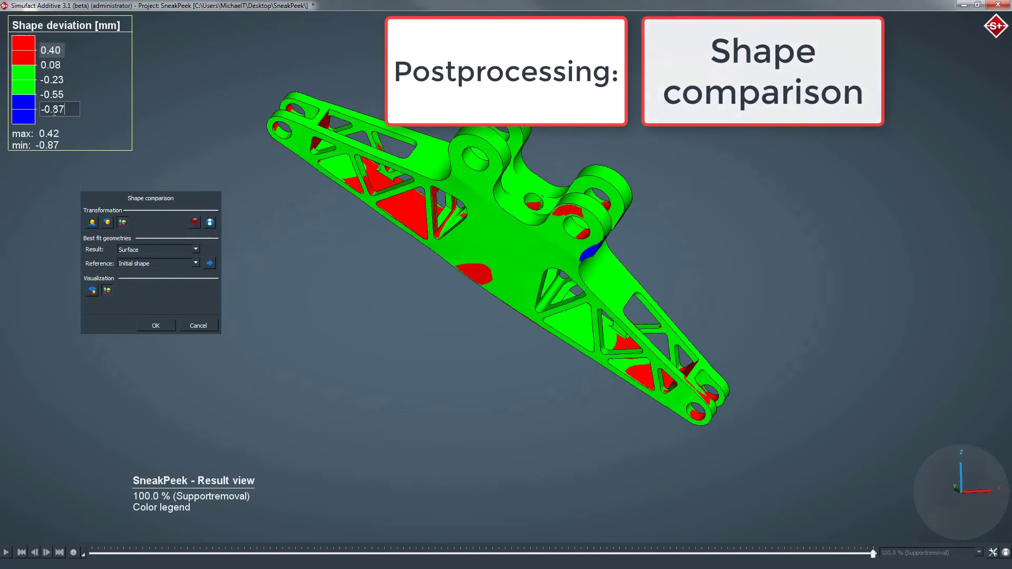
{"action": "key", "text": "Return"}
Center the view on the part and examine its shape deviation from different sides, including the underside
{"action": "middle_click_drag", "start_coordinate": [632, 362], "coordinate": [565, 268]}
{"action": "right_click", "coordinate": [565, 266]}
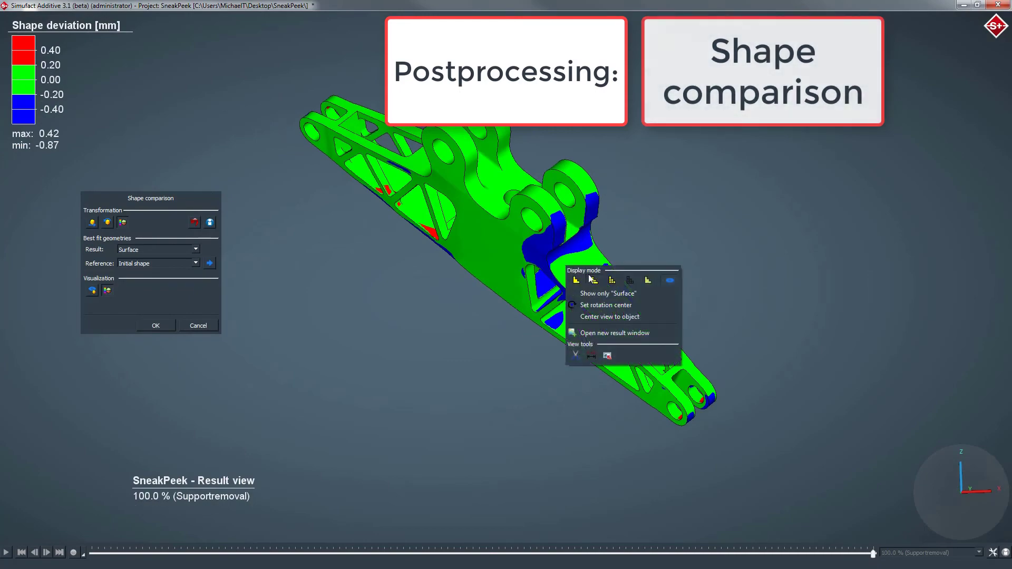
{"action": "left_click", "coordinate": [609, 316]}
{"action": "left_click_drag", "start_coordinate": [667, 316], "coordinate": [587, 222]}
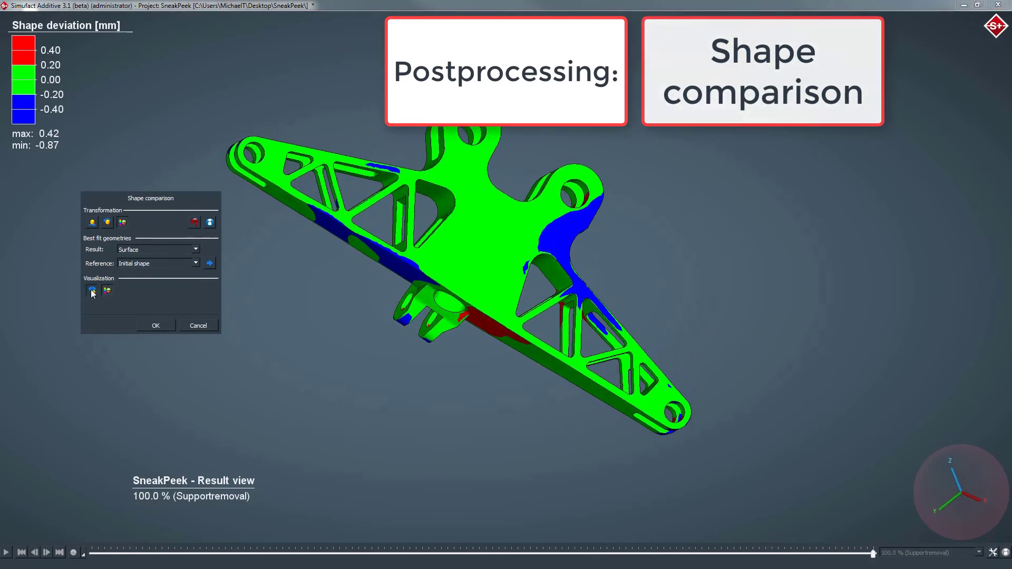